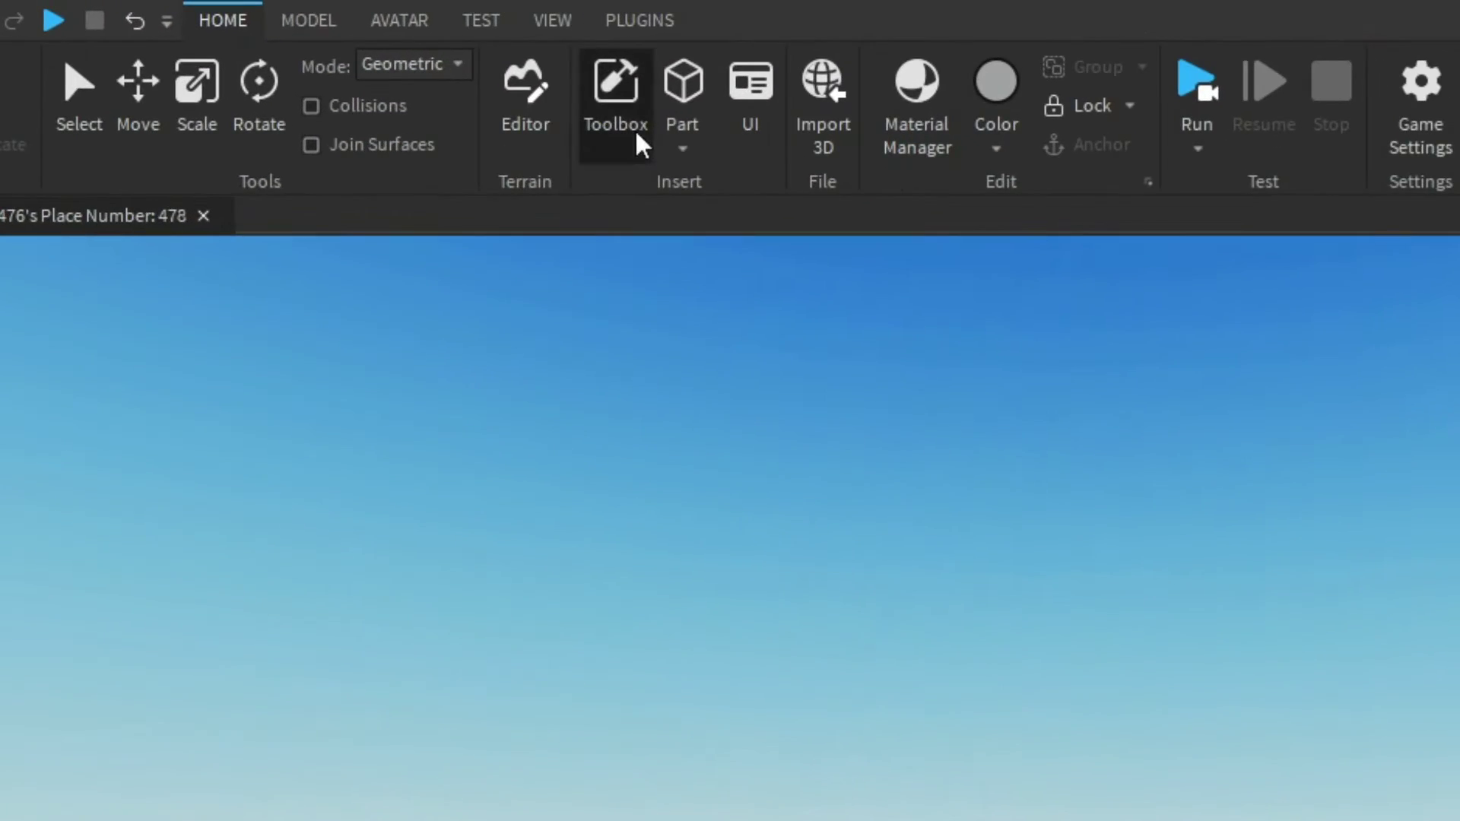
Step: Insert the CHARACTER SELECTION MODEL from My Models in the Toolbox
left_click(379, 47)
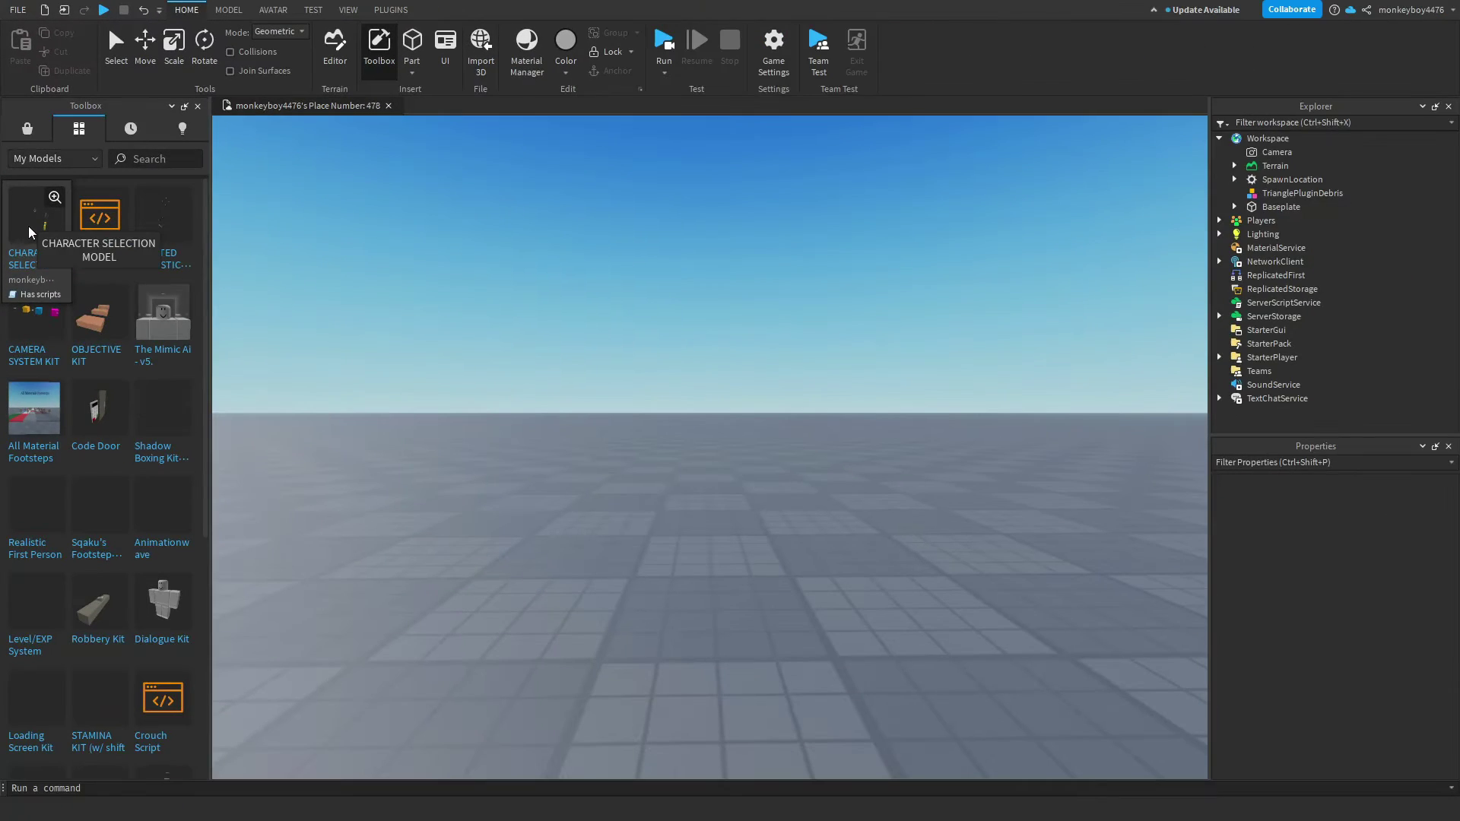
left_click(69, 460)
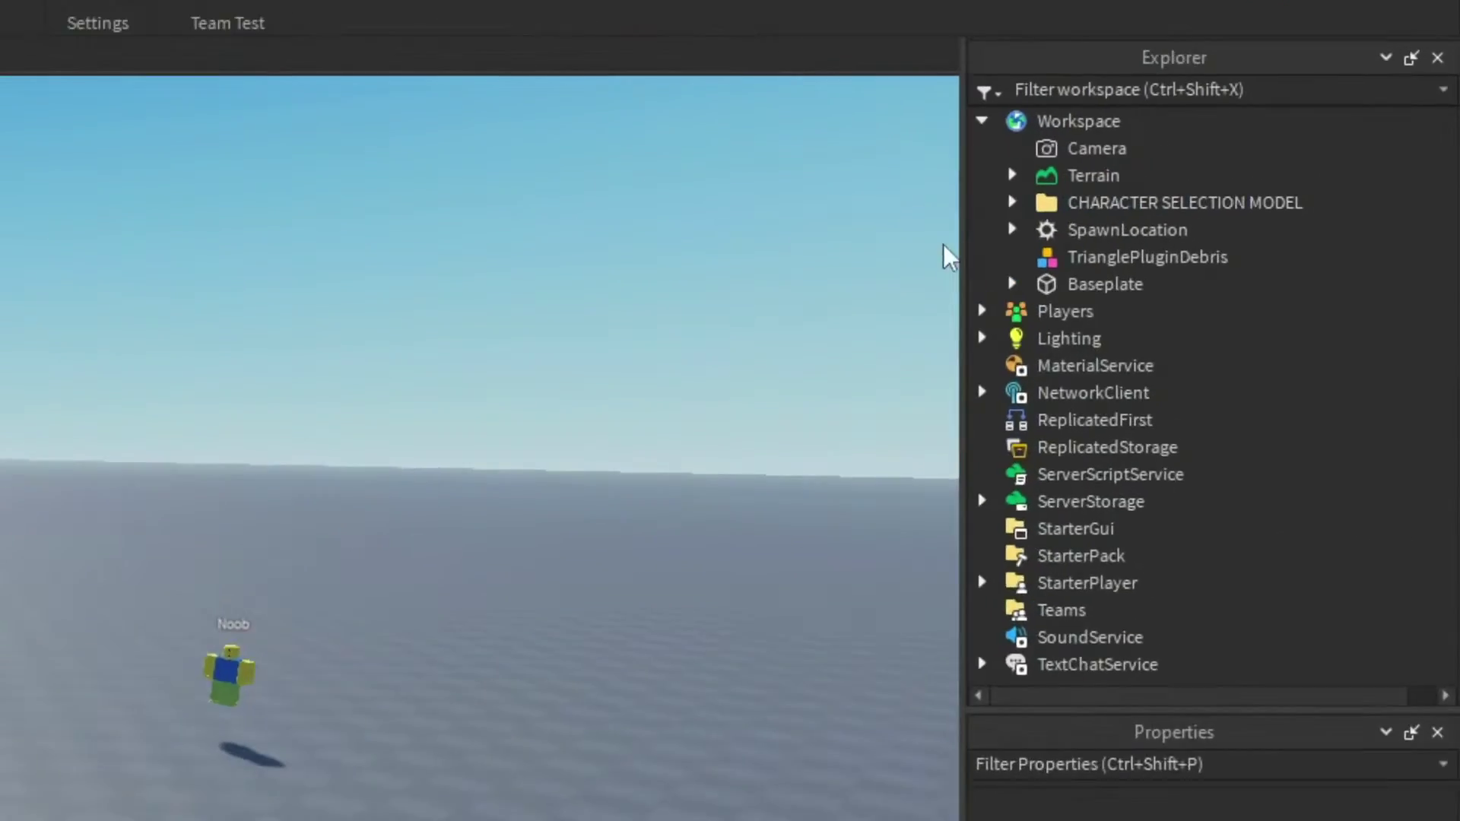
Step: Drag the model's ReplicatedStorage folder into the ReplicatedStorage service and ungroup it
left_click(1013, 203)
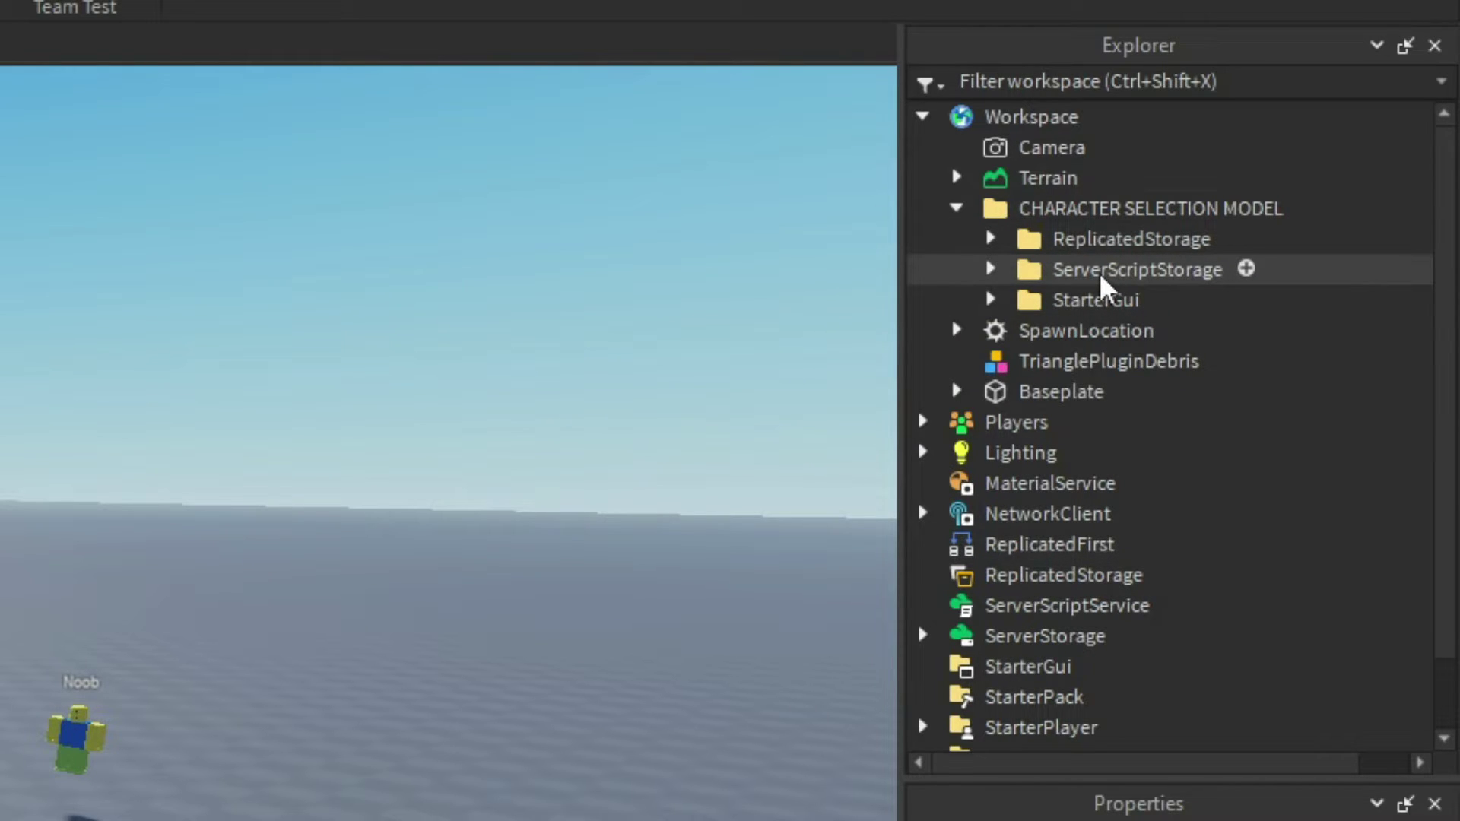
left_click_drag(1141, 238, 1201, 590)
right_click(1140, 590)
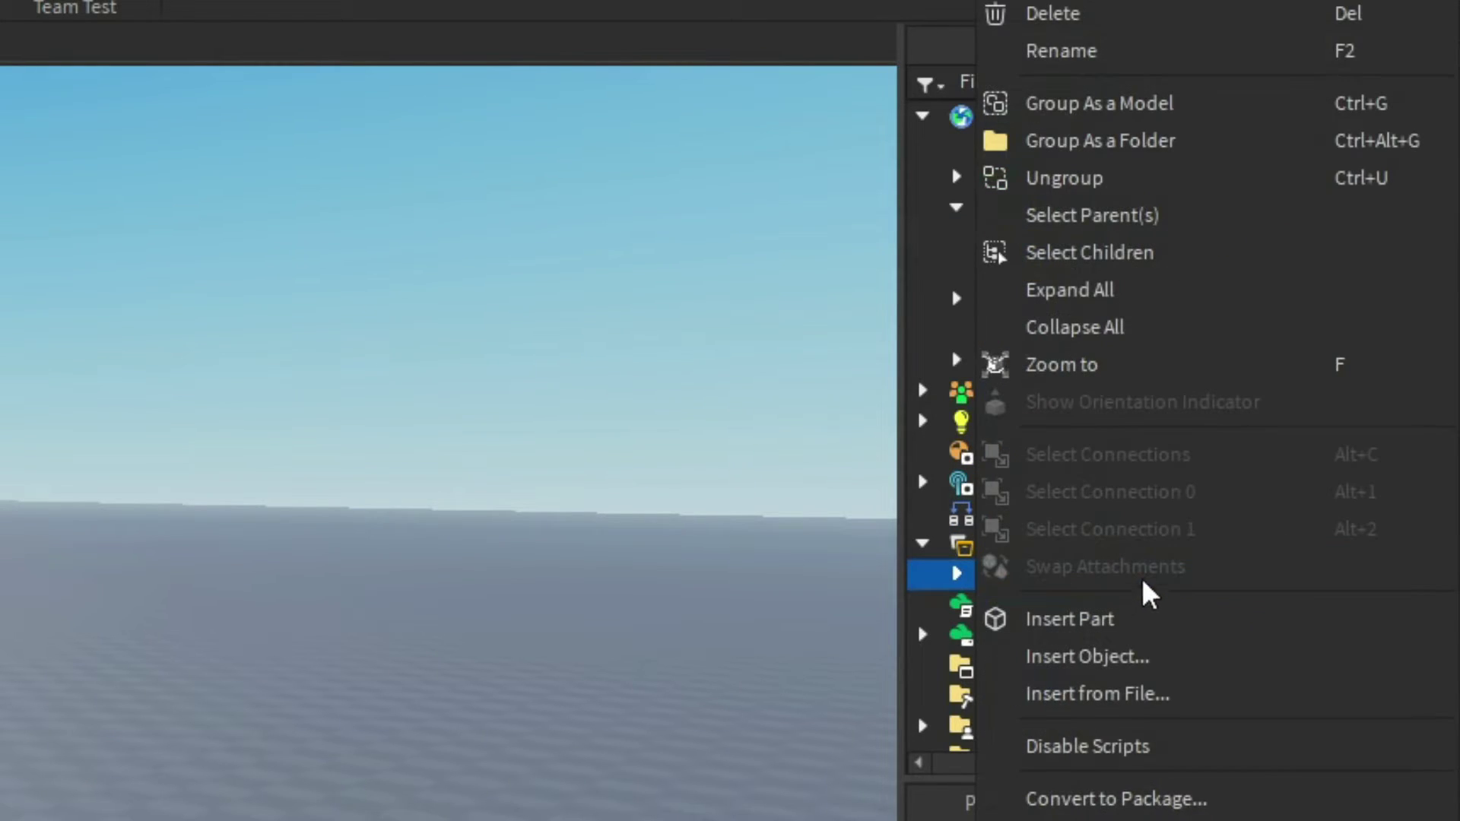
left_click(1143, 180)
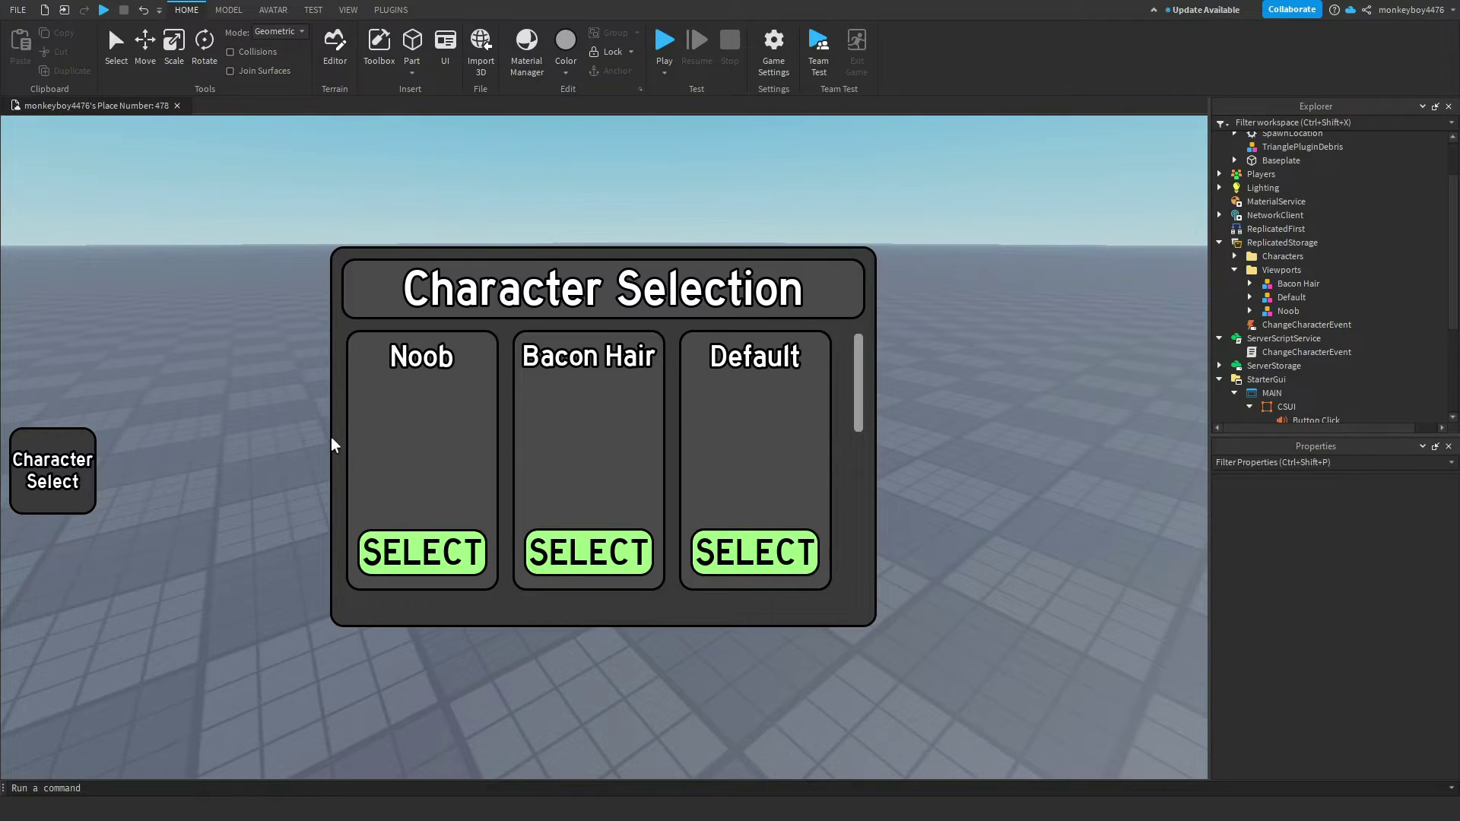
Step: Expand StarterGui's MAIN > CSUI > ScrollingFrame > Bacon Hair and select its ViewportFrame
scroll(1293, 304, "down", 2)
left_click(1234, 348)
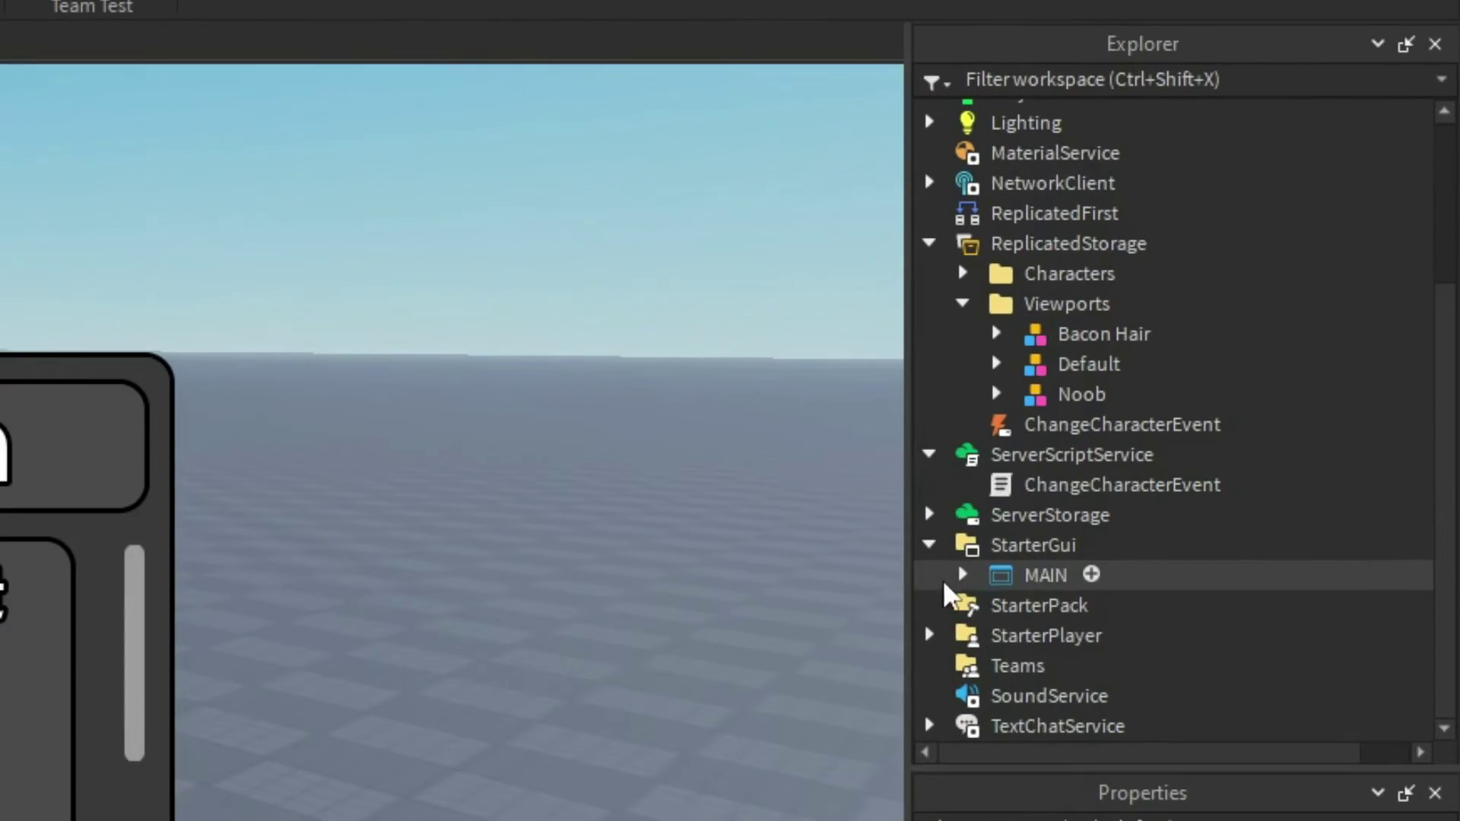
left_click(962, 574)
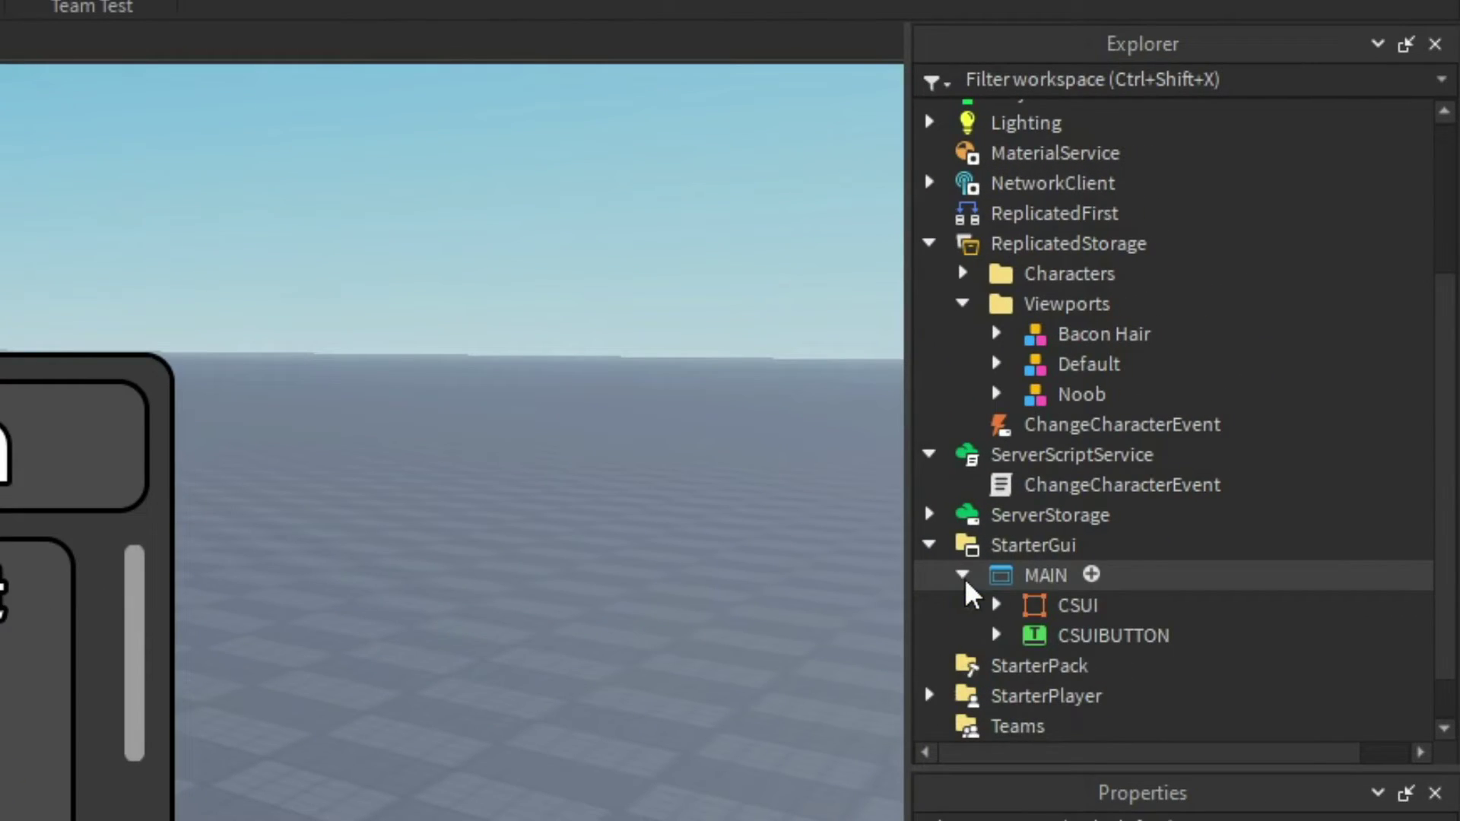
left_click(997, 605)
scroll(1003, 593, "down", 3)
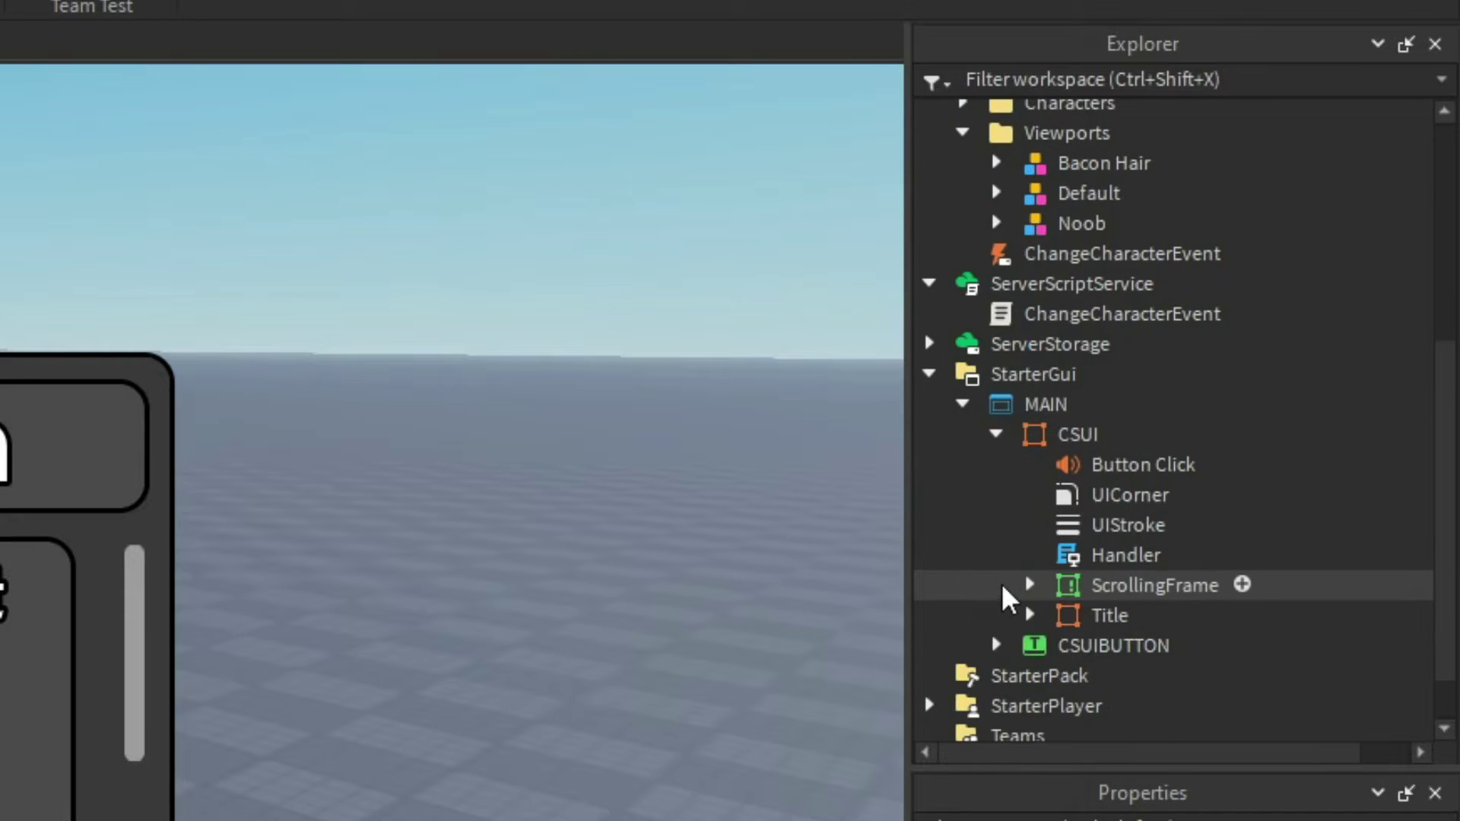
left_click(1029, 584)
scroll(1039, 579, "down", 3)
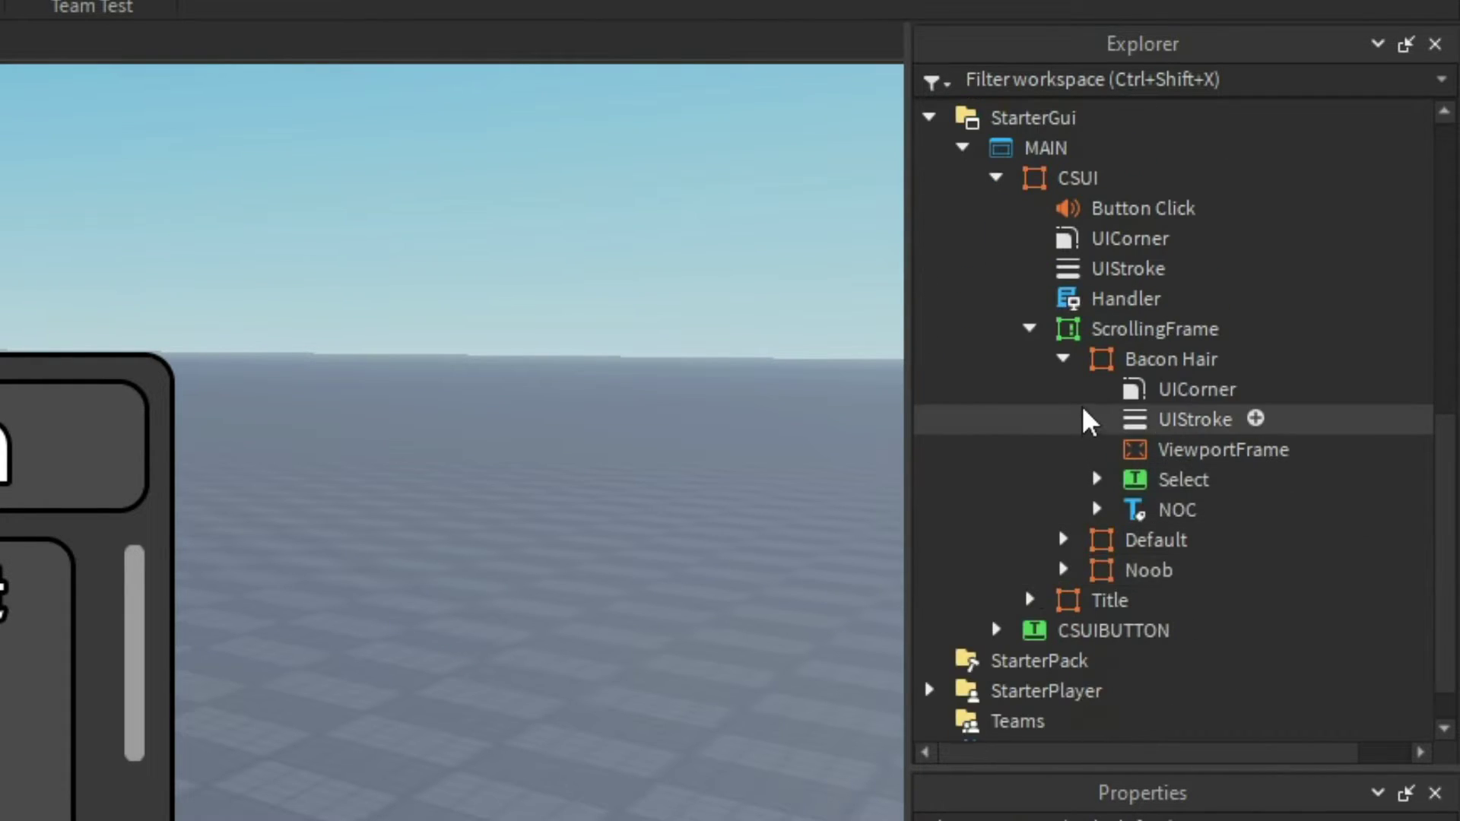
left_click(1063, 355)
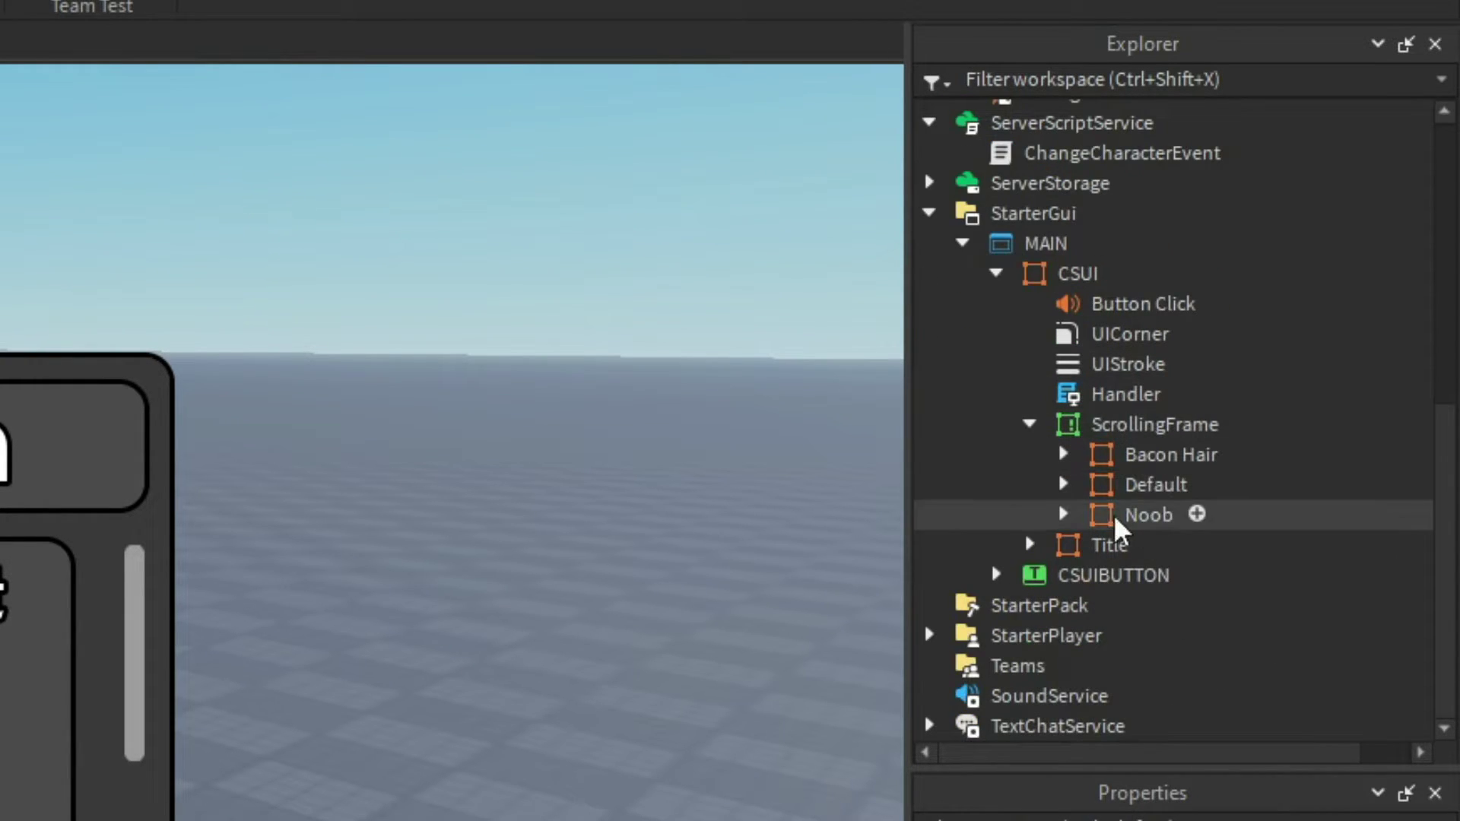
left_click(1063, 454)
left_click(1113, 536)
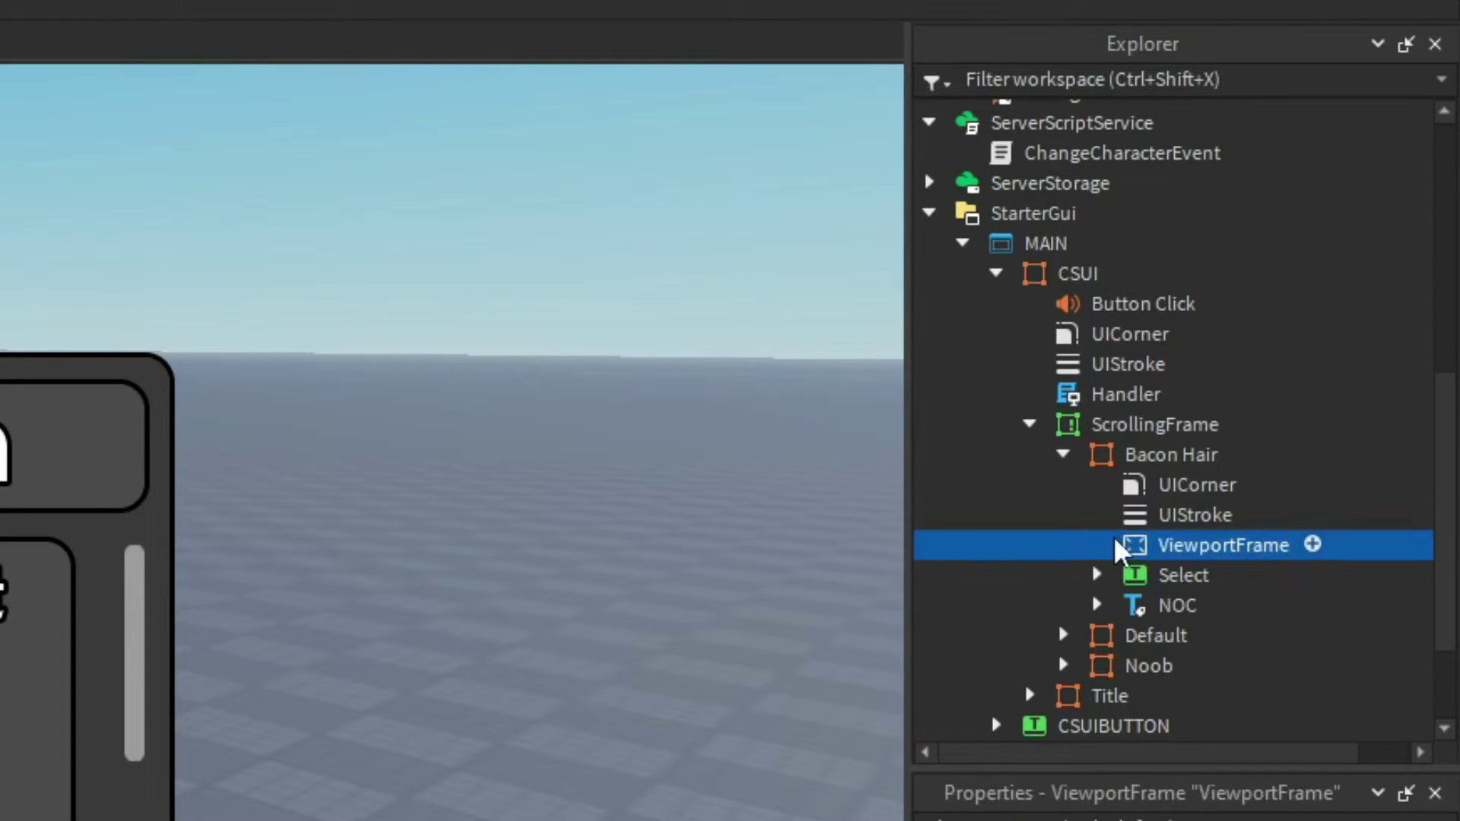
scroll(1179, 285, "down", 5)
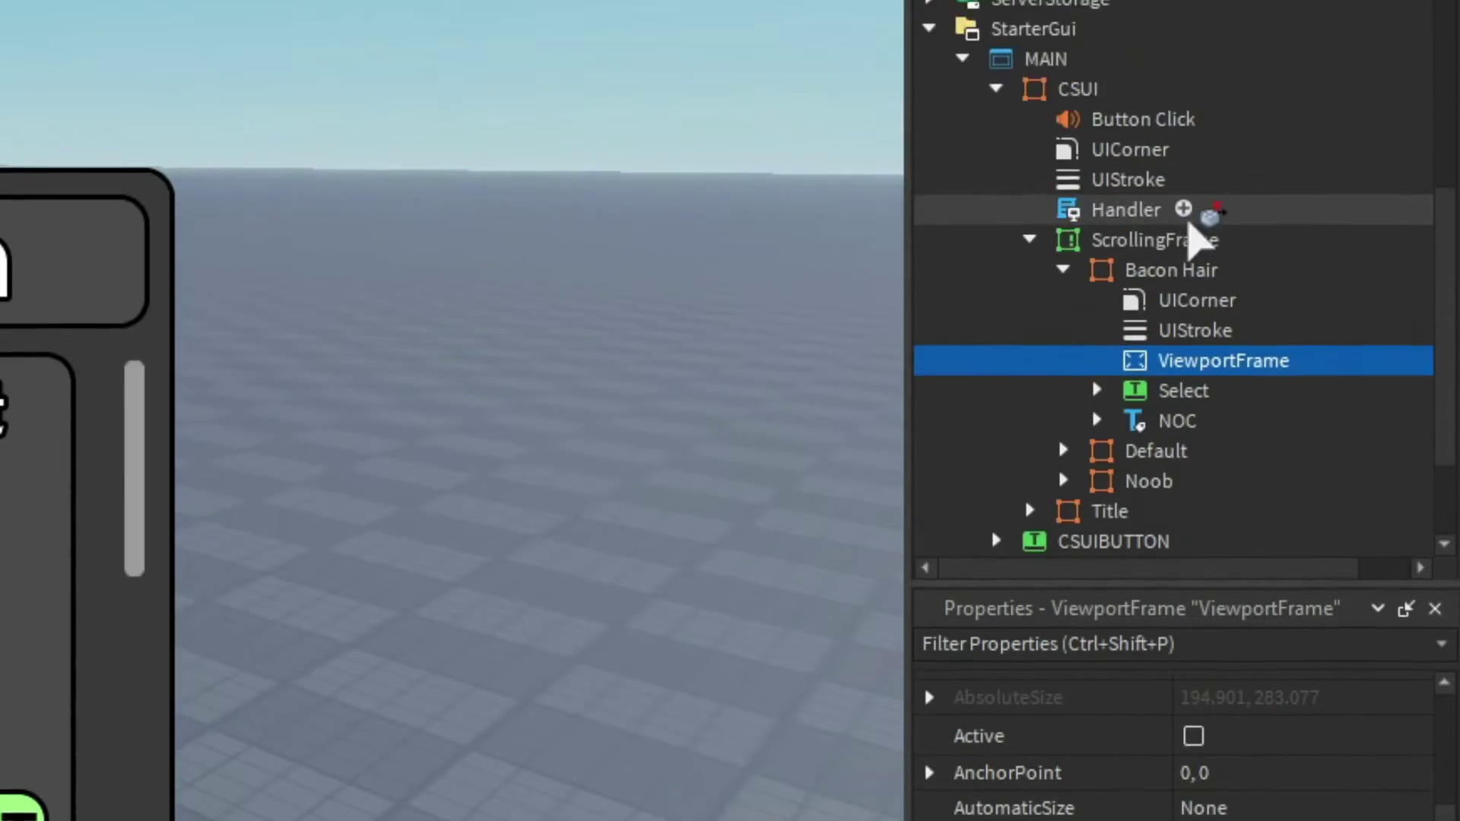
scroll(1140, 319, "up", 10)
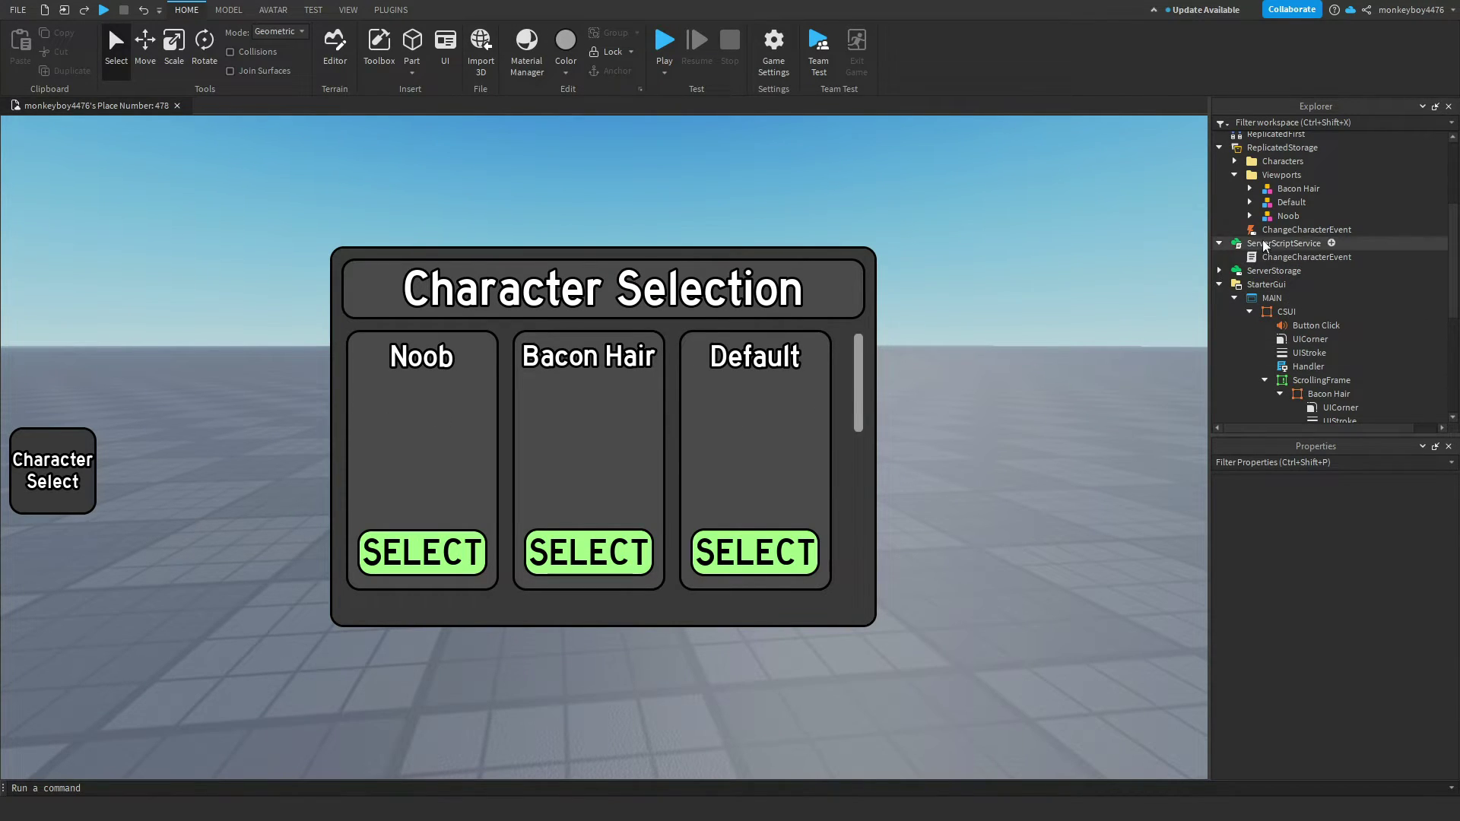
Step: Place the Noob rig under the Noob card's ViewportFrame, focusing it with F
left_click_drag(1275, 217, 1352, 340)
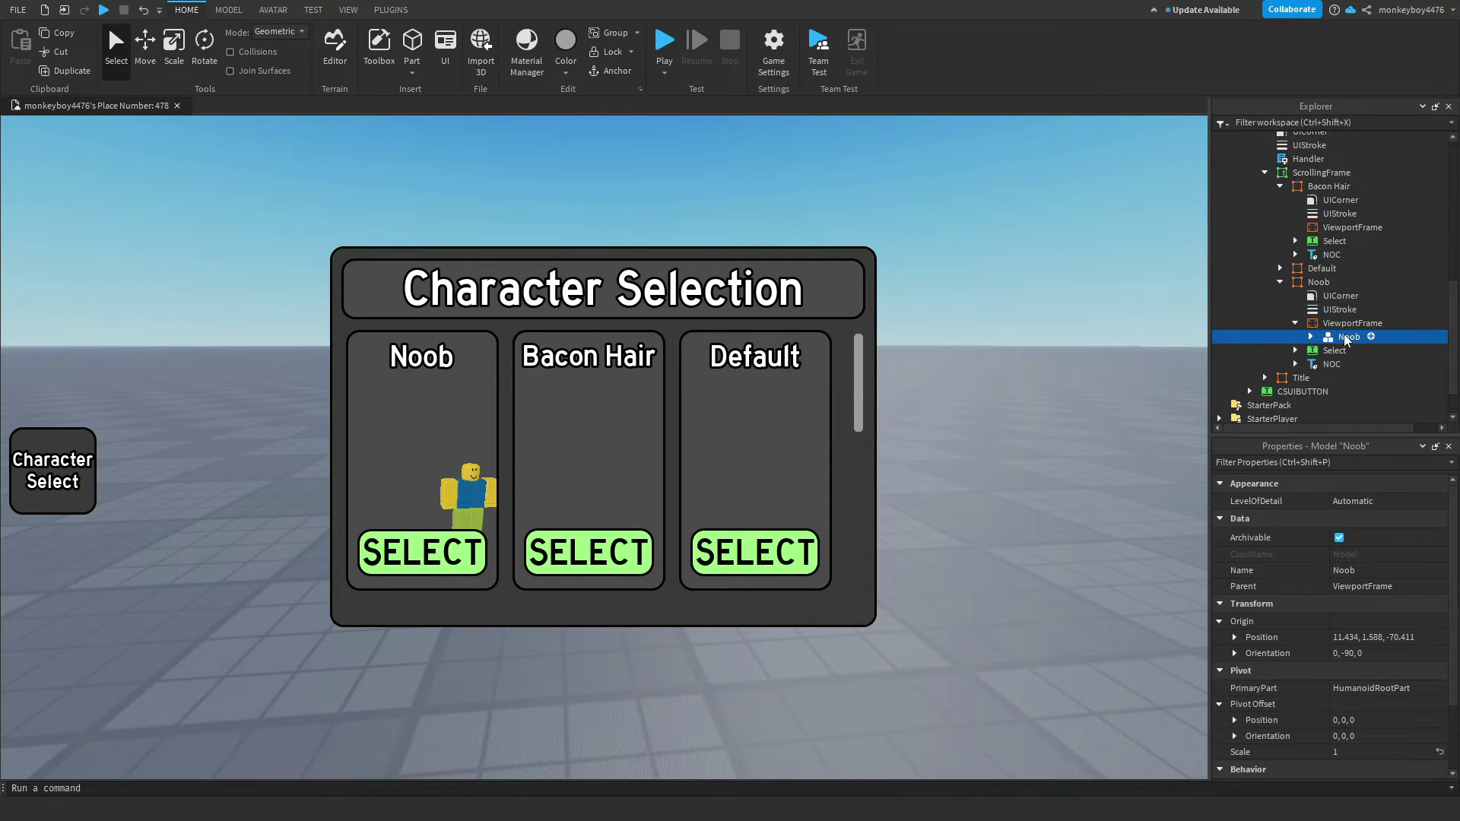
right_click_drag(963, 354, 960, 351)
scroll(961, 352, "down", 10)
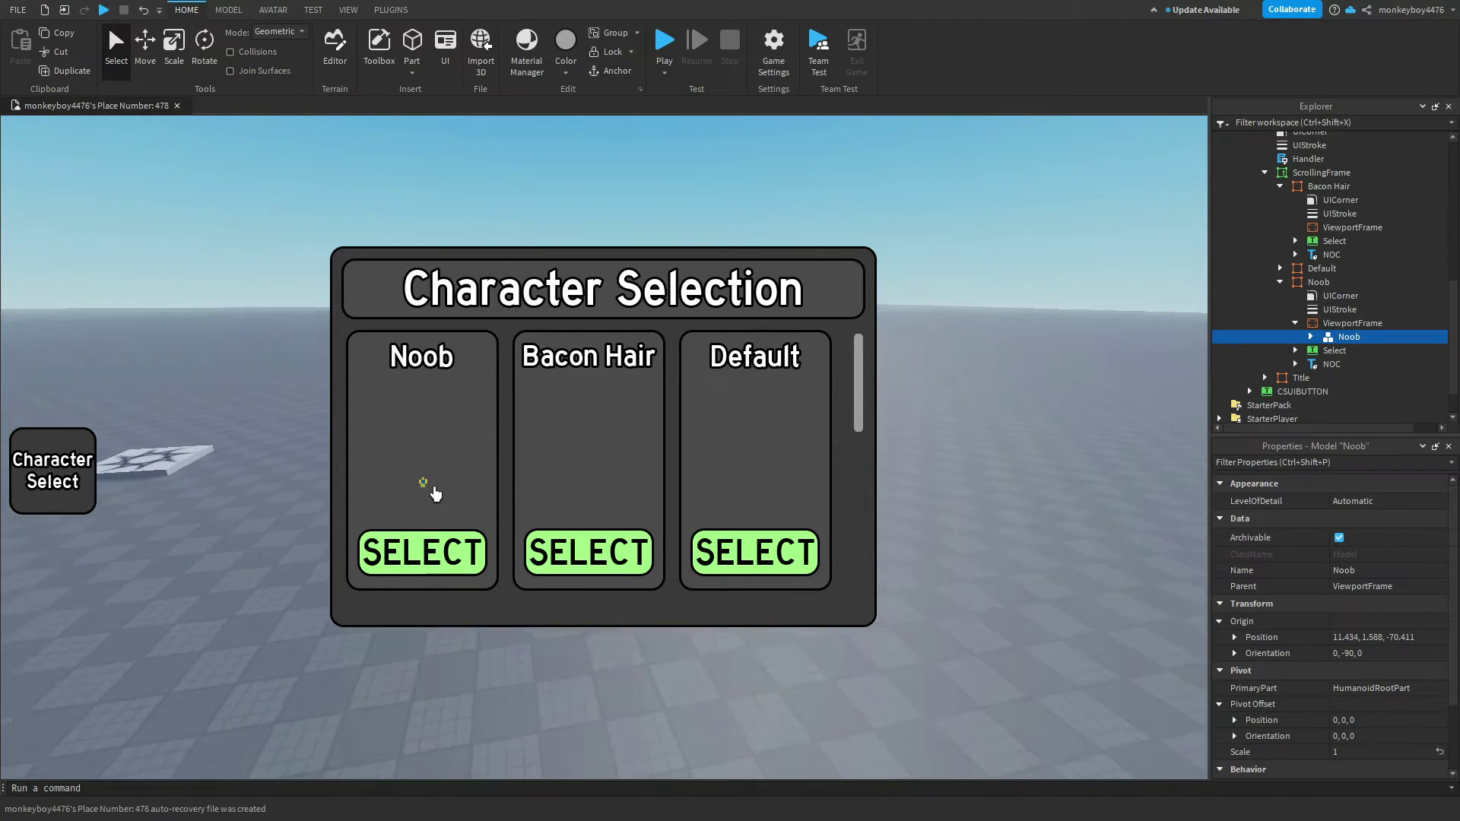
scroll(438, 493, "up", 10)
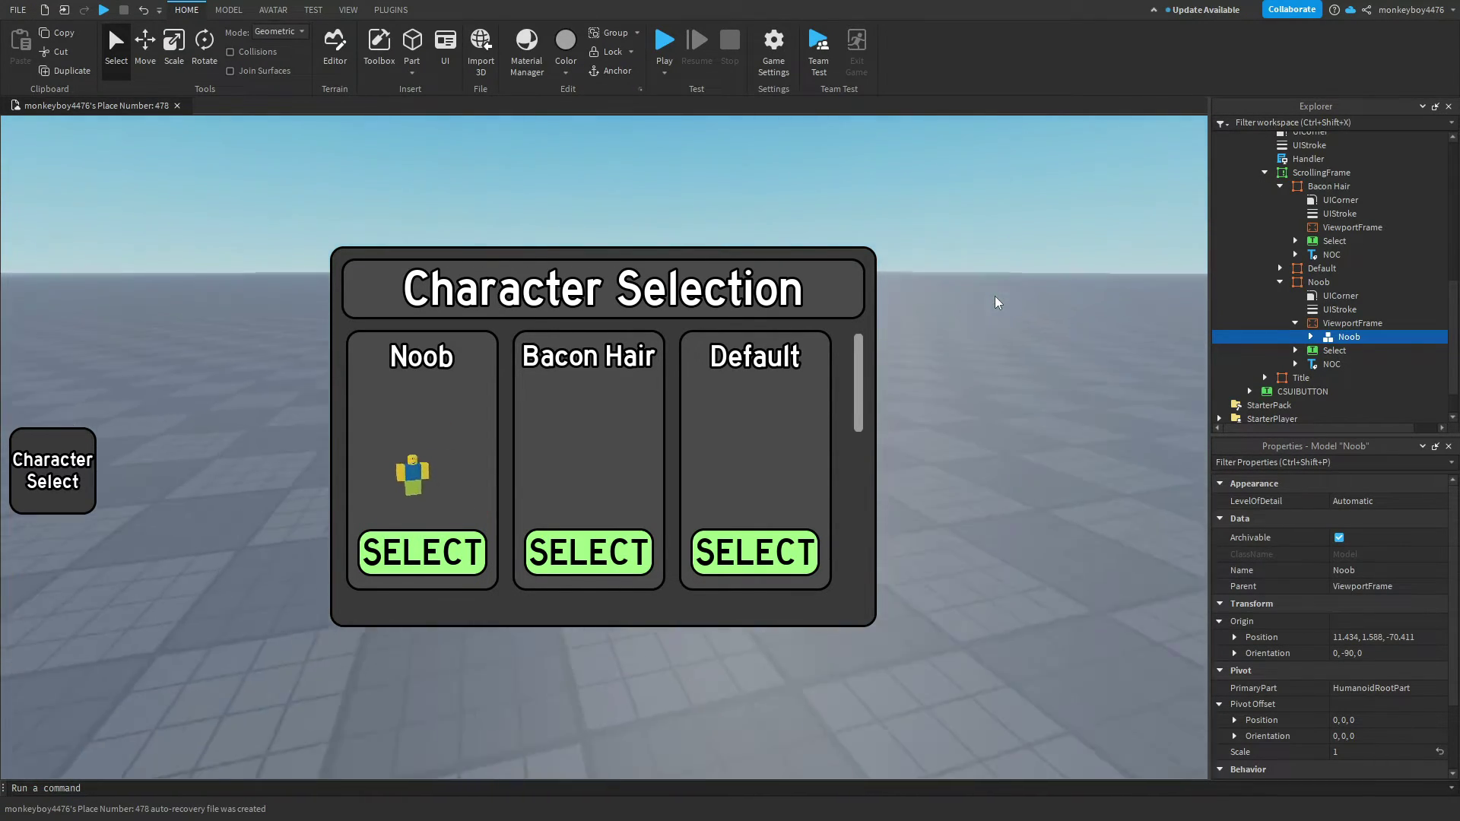
right_click_drag(997, 302, 993, 304)
left_click_drag(1349, 337, 1291, 142)
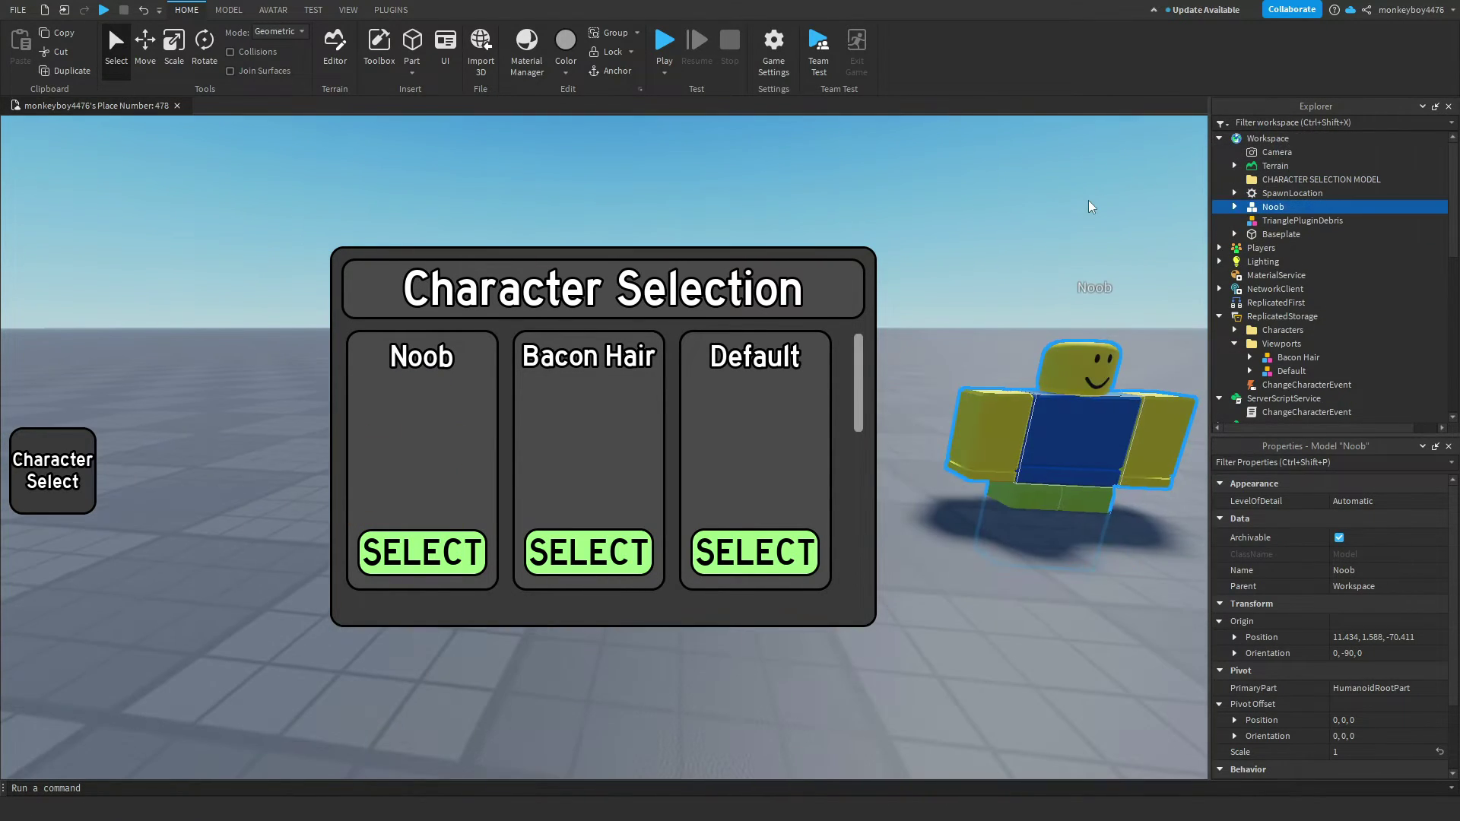
key("f")
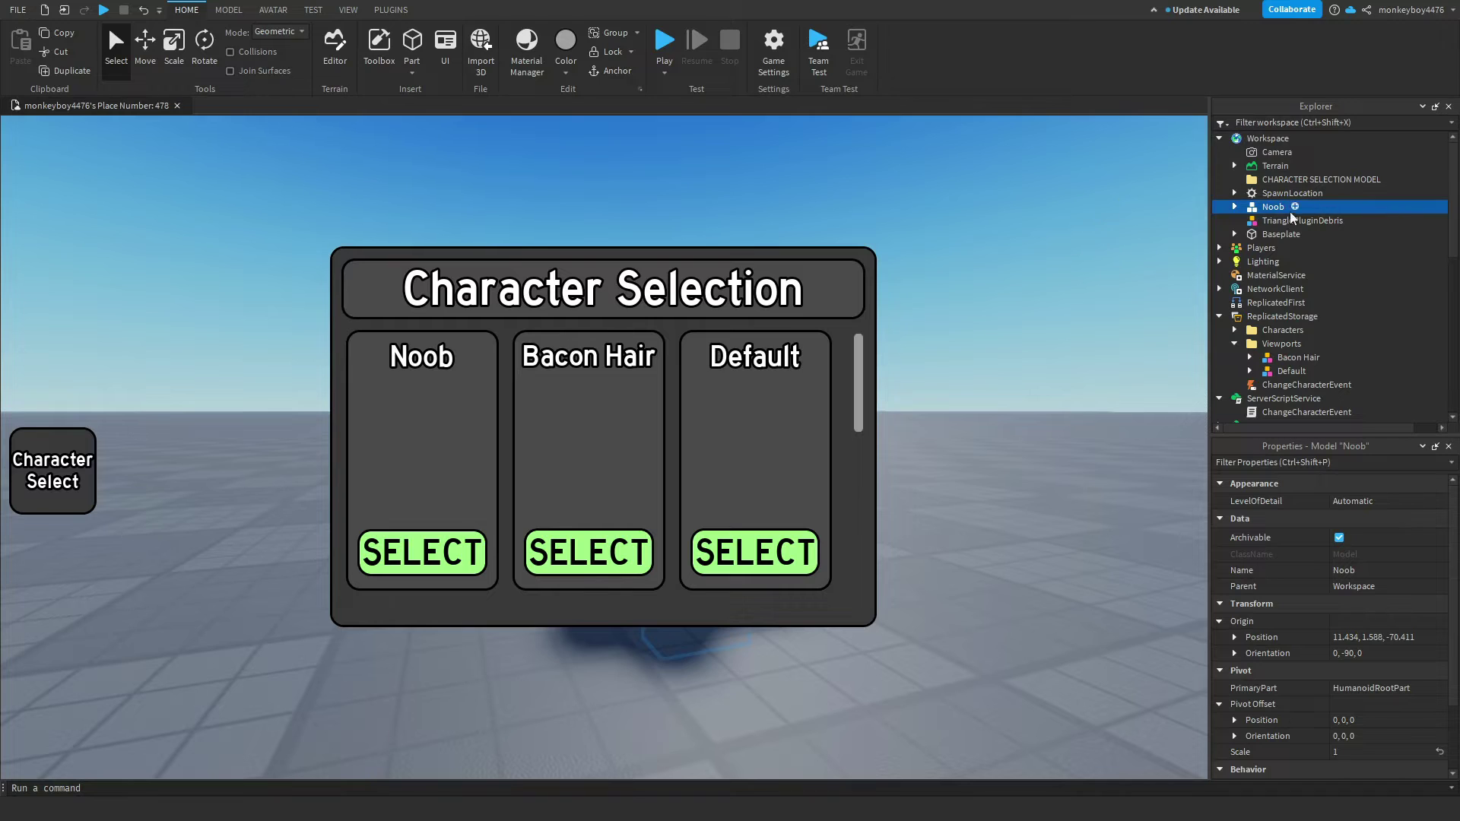
left_click_drag(1282, 213, 1361, 344)
key("f")
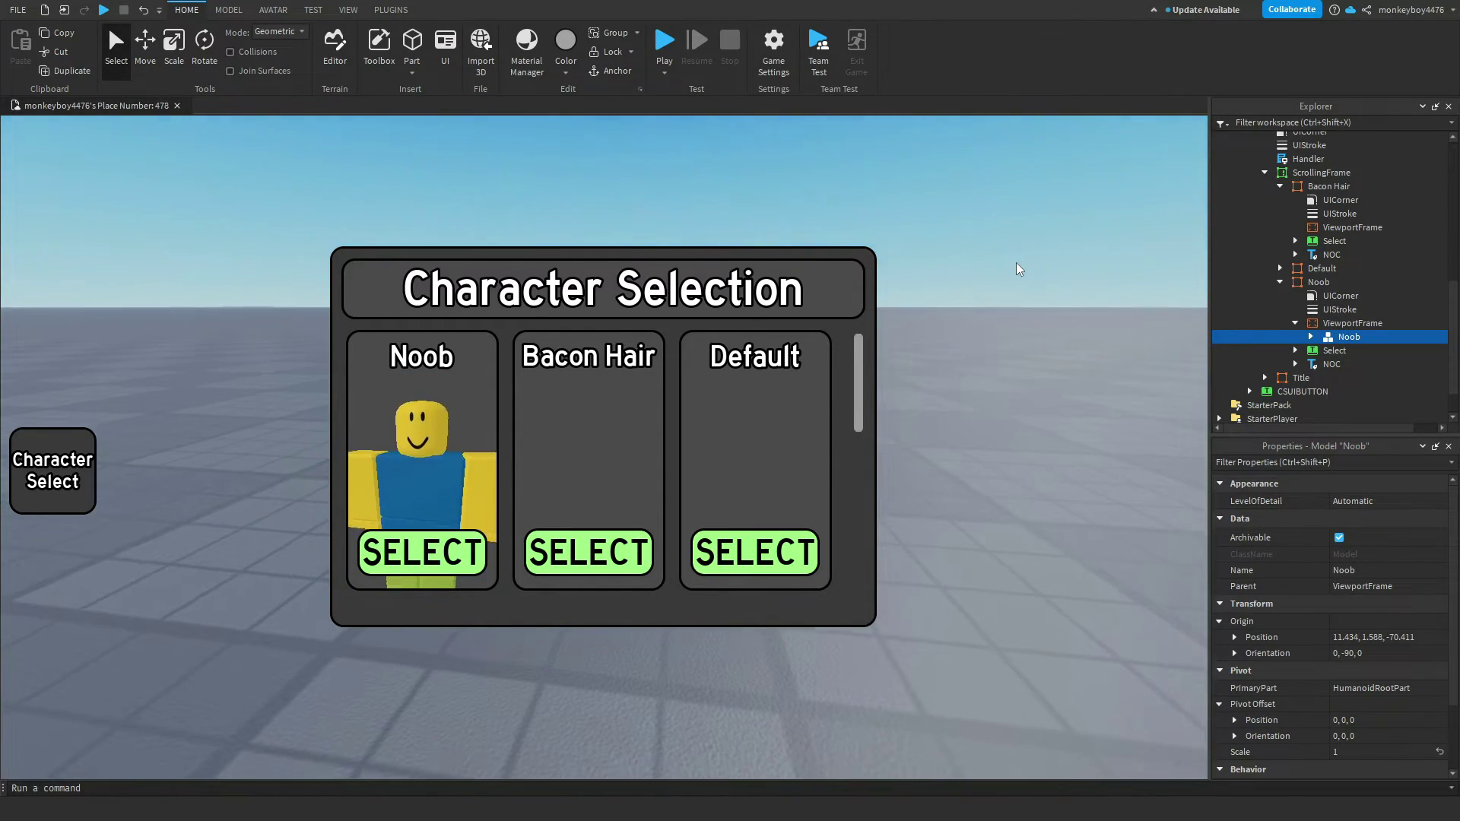
Step: Paste a copy of the Workspace Camera into Noob's ViewportFrame and set it as CurrentCamera
scroll(1352, 259, "up", 10)
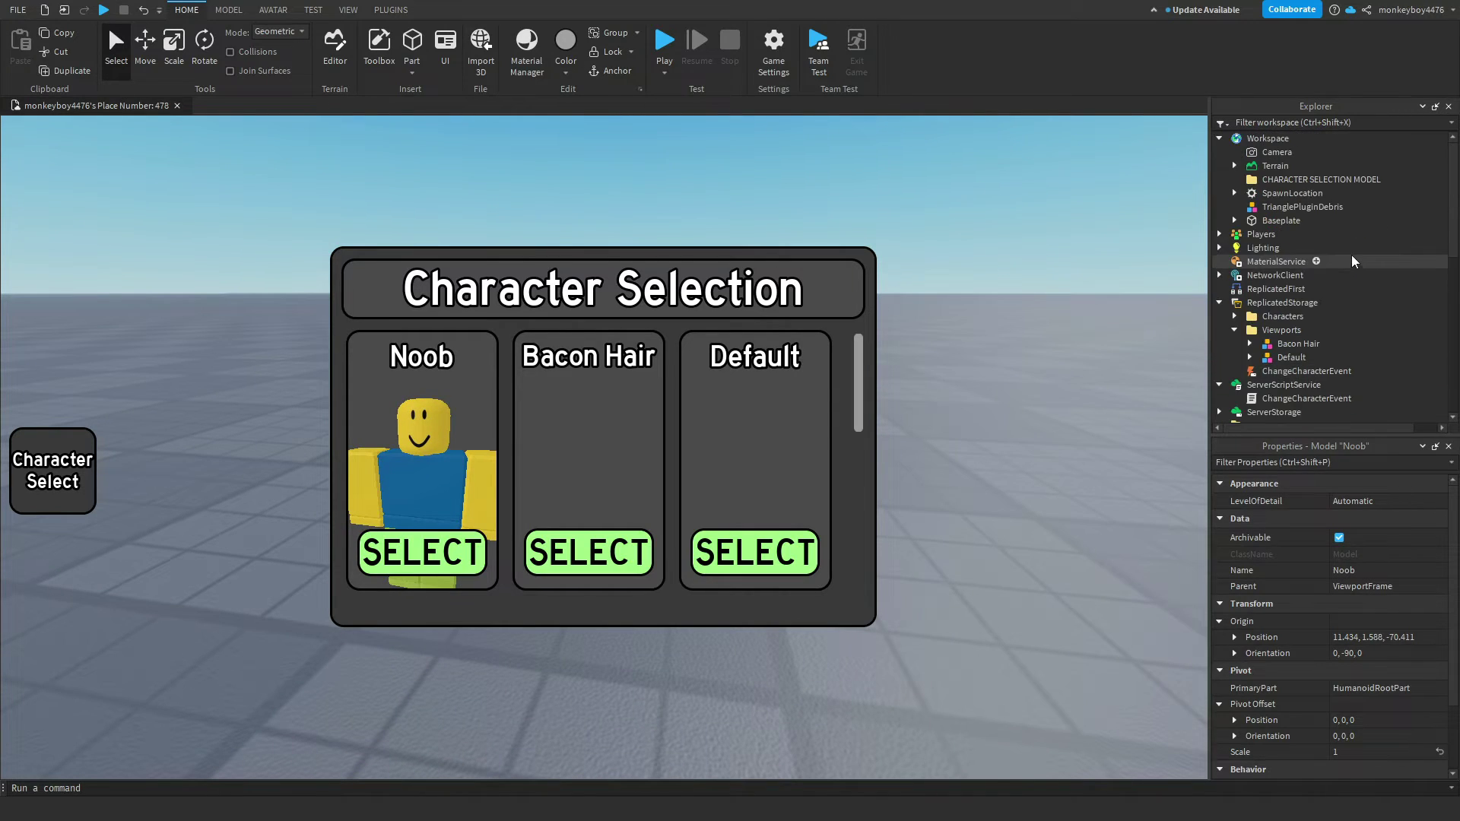
right_click(1274, 156)
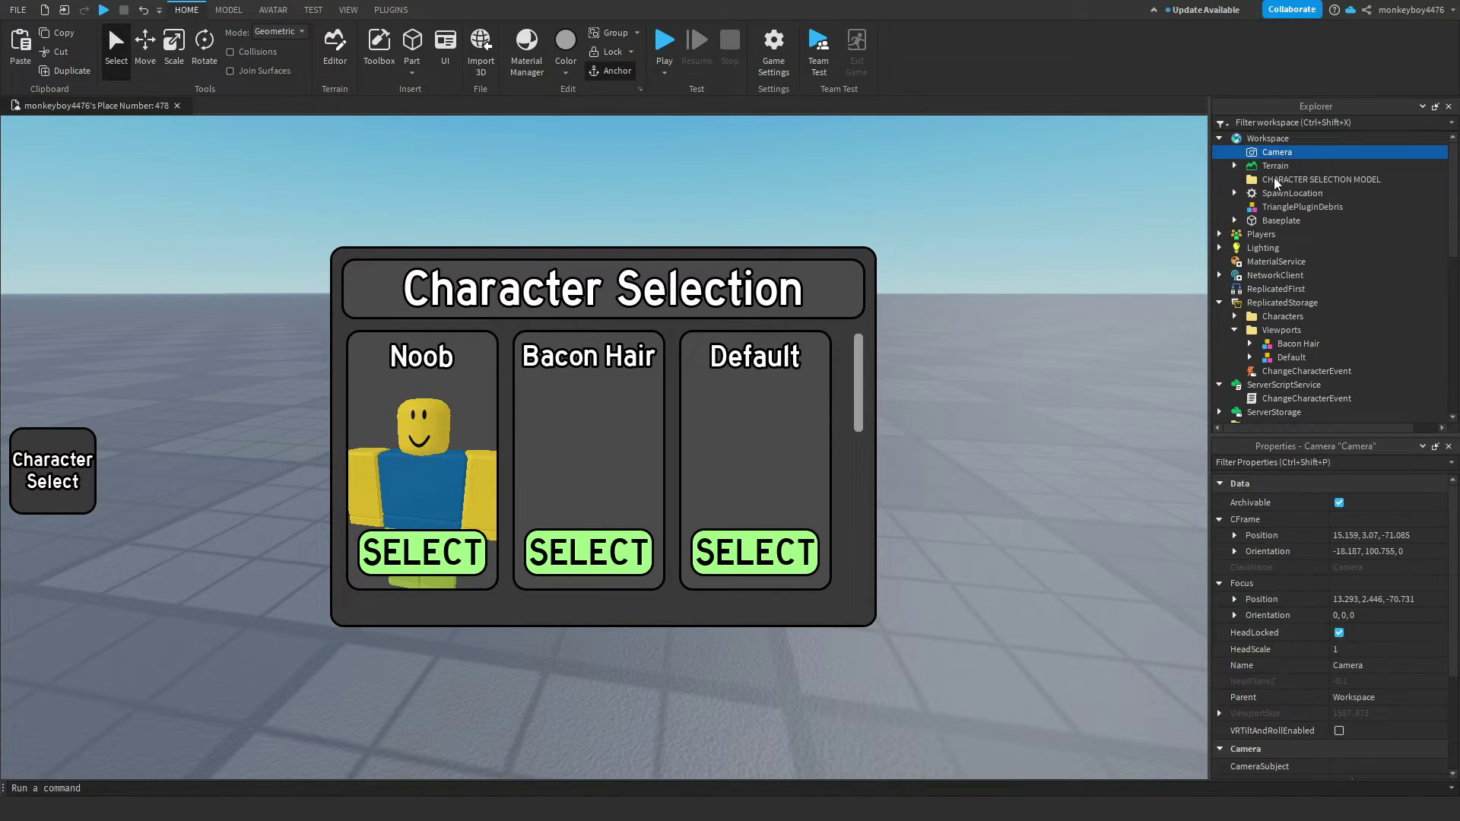
scroll(1278, 182, "down", 8)
left_click(1342, 284)
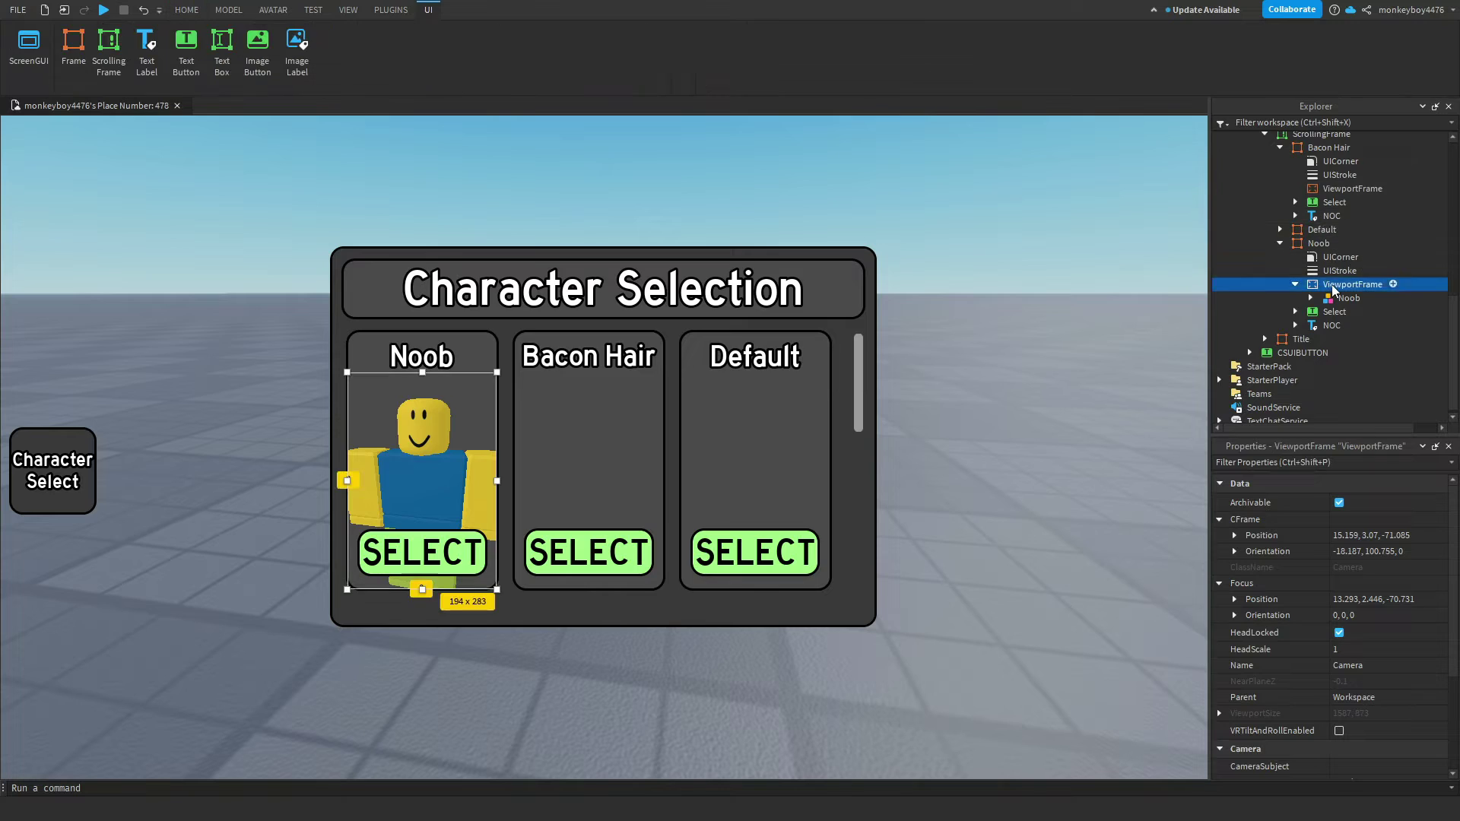
key("ctrl+shift+v")
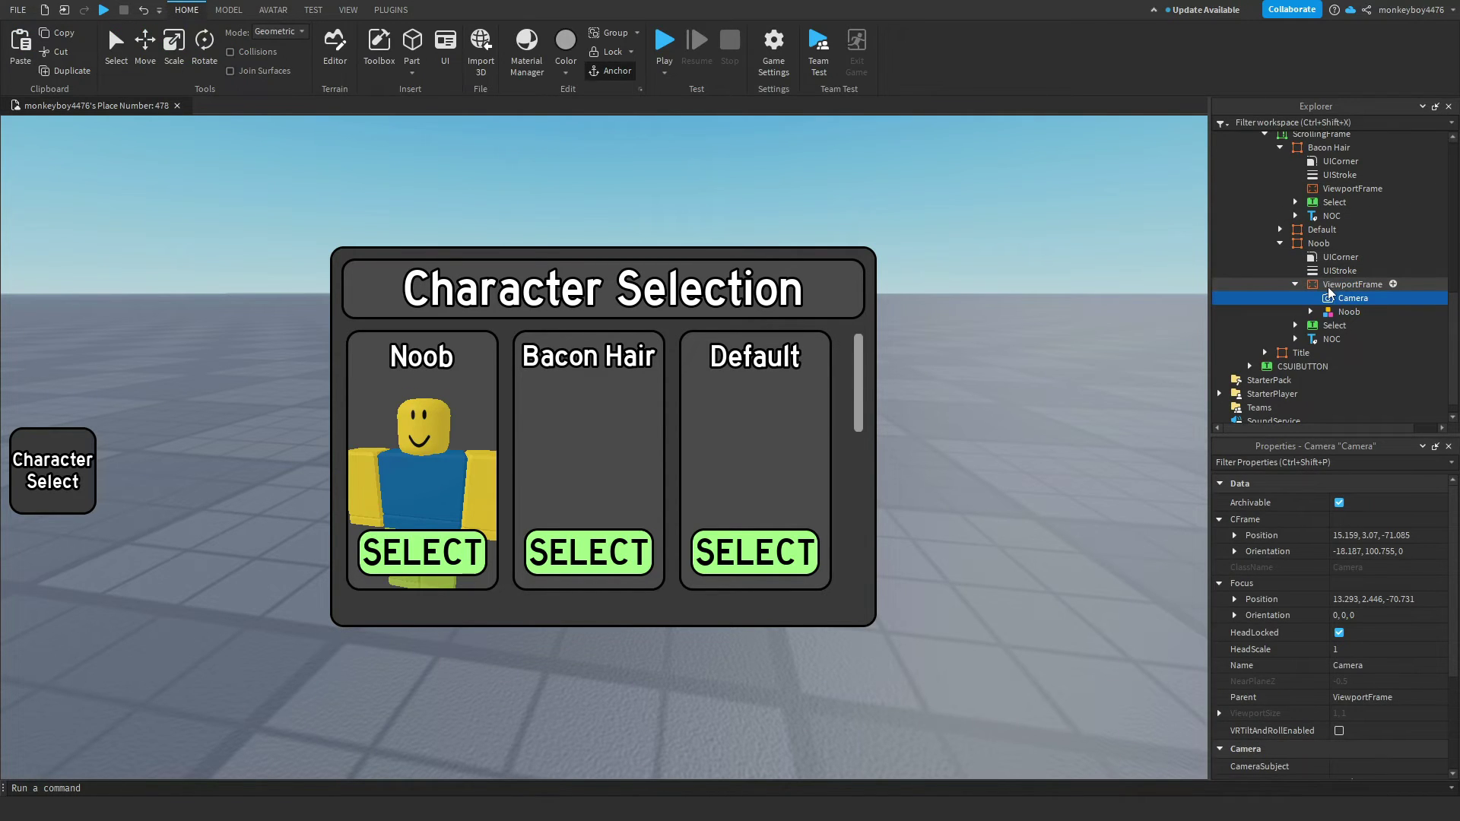
left_click(1328, 286)
scroll(1338, 609, "down", 5)
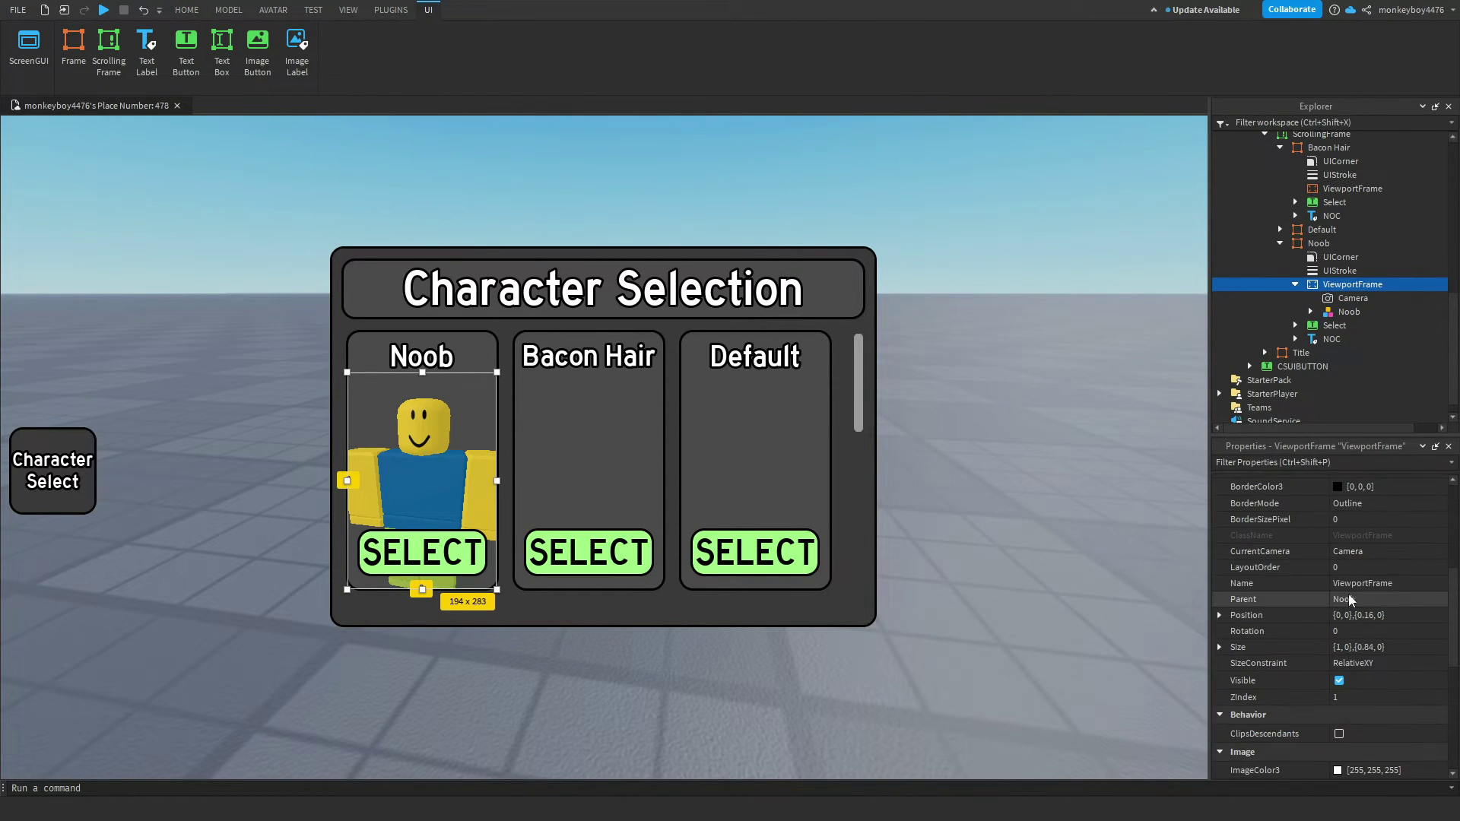
left_click(1369, 551)
left_click(1347, 302)
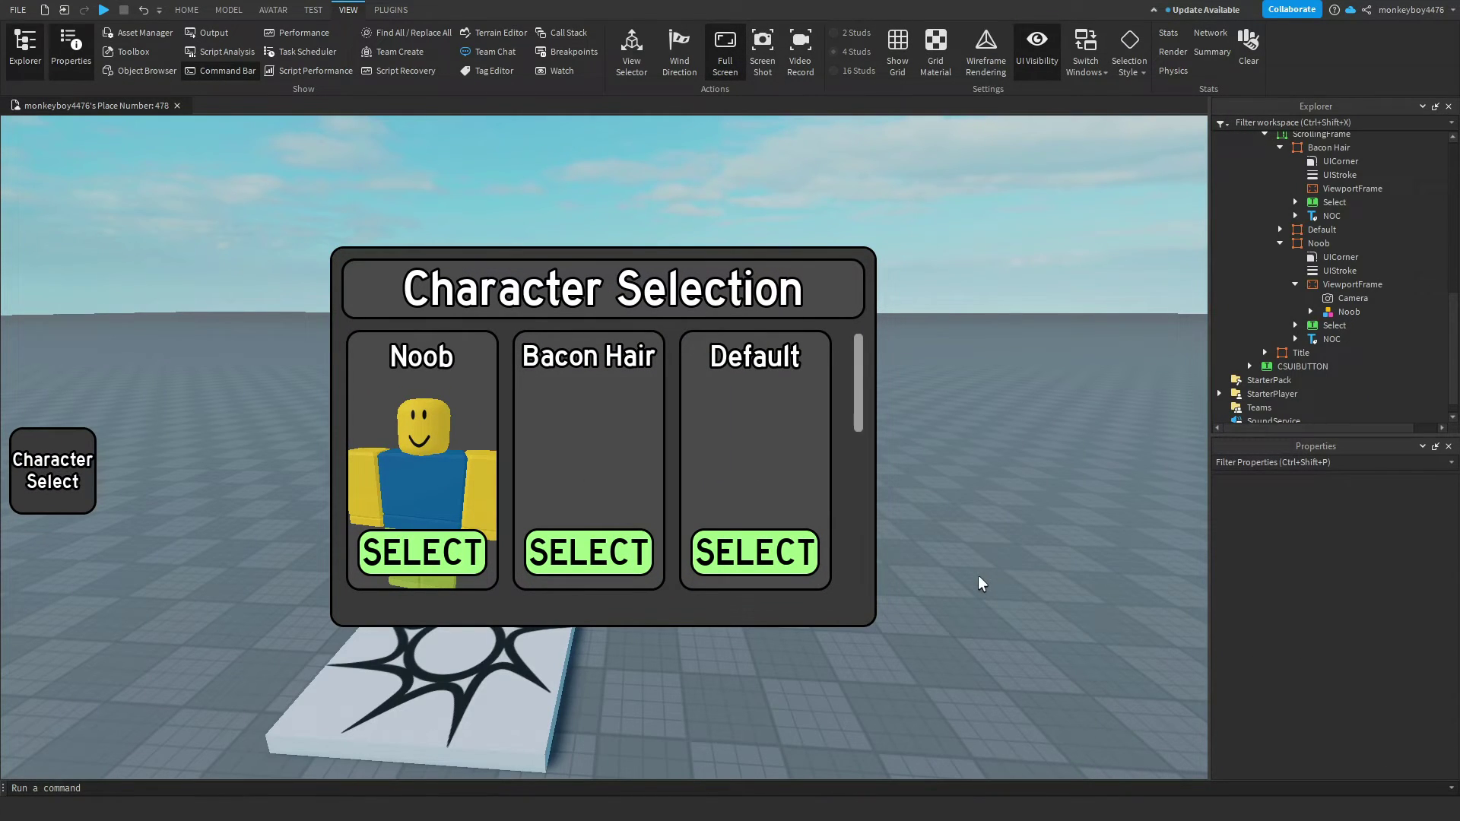
Step: Return the Default and Bacon Hair models to the ReplicatedStorage Viewports folder alongside Noob
left_click_drag(1349, 311, 1312, 212)
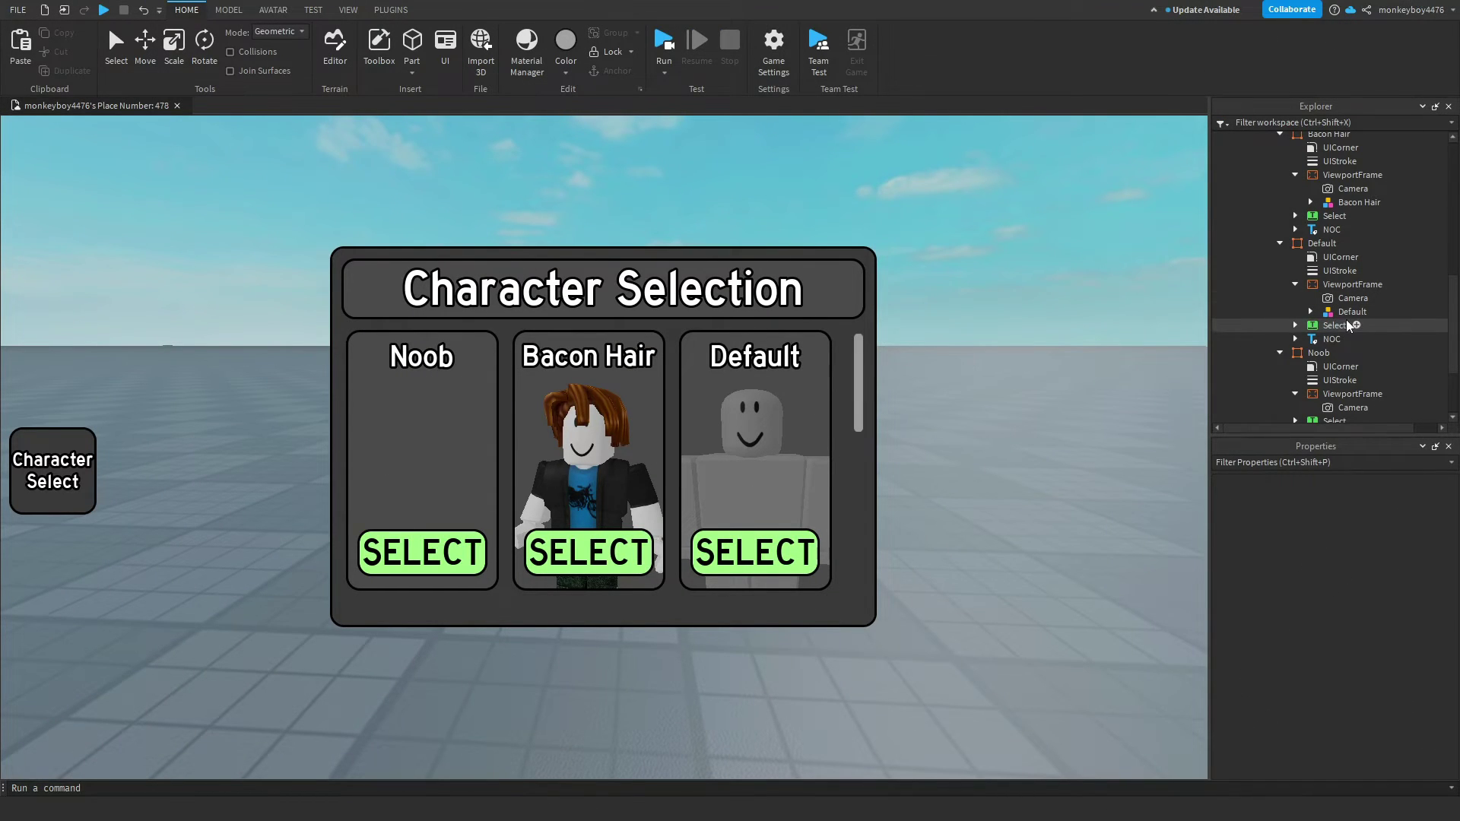
left_click_drag(1352, 312, 1306, 213)
scroll(1349, 308, "up", 10)
scroll(1298, 217, "down", 3)
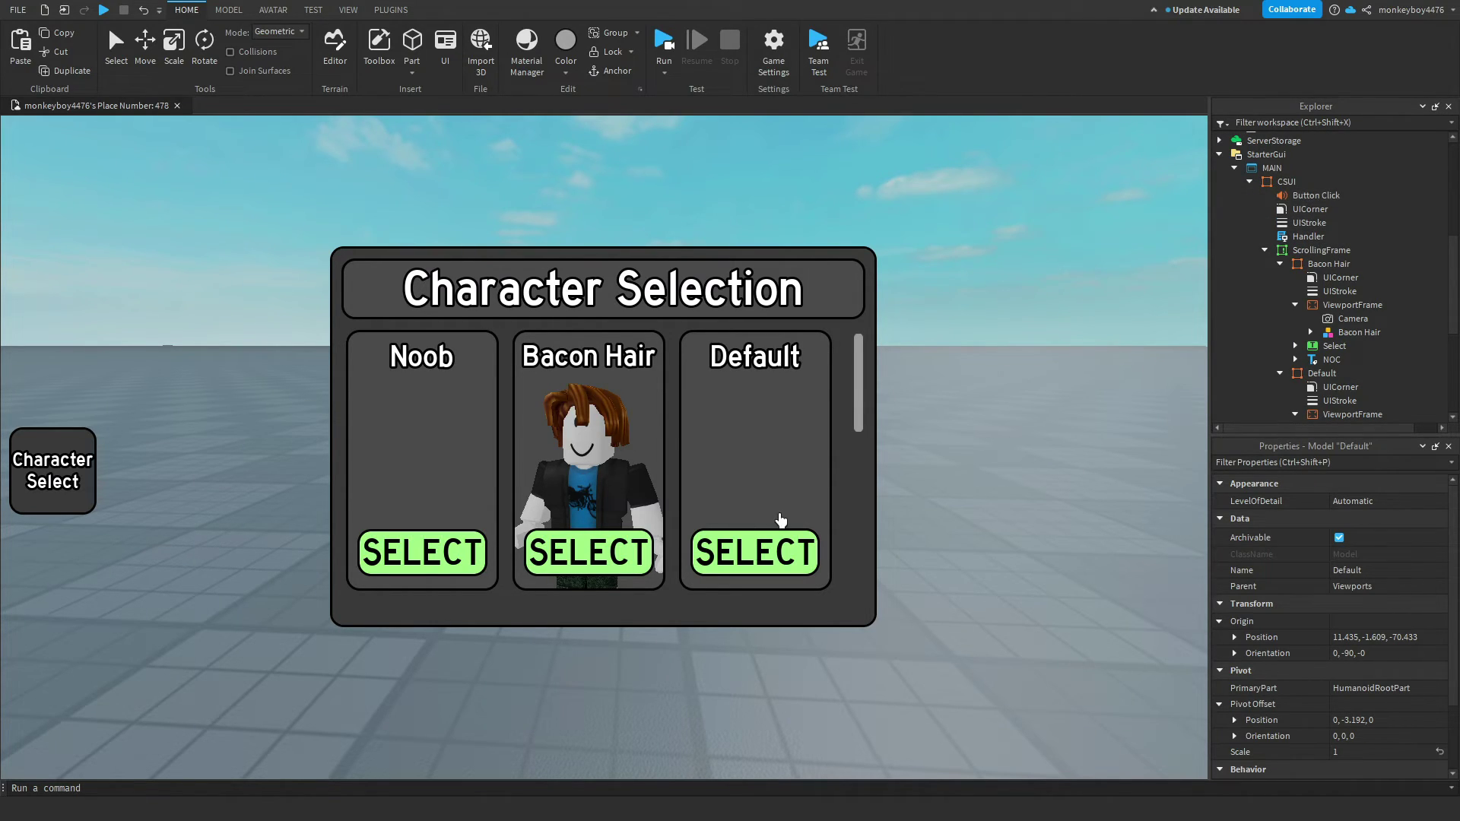
key("ctrl+z")
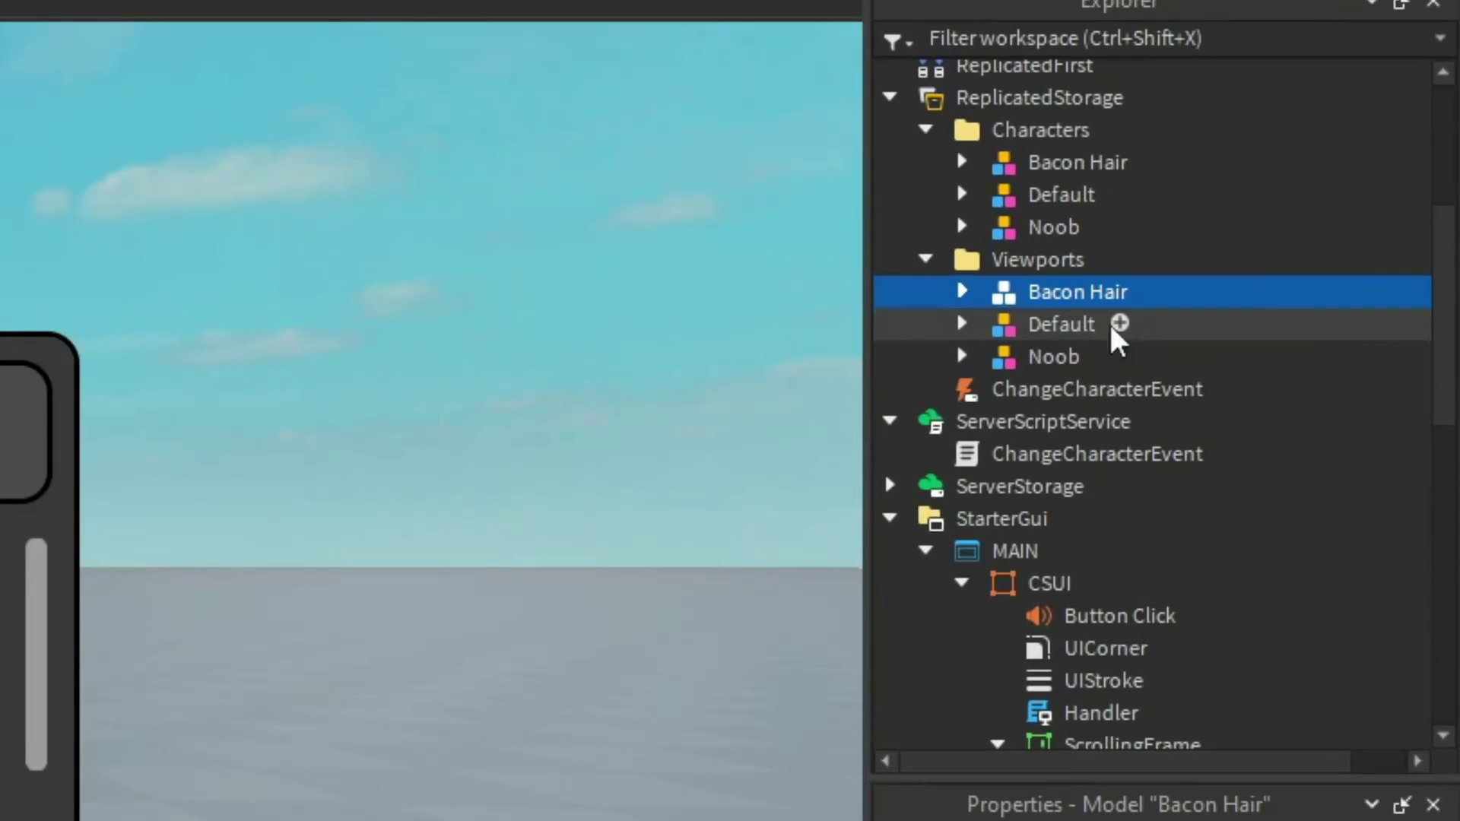
scroll(1317, 249, "up", 2)
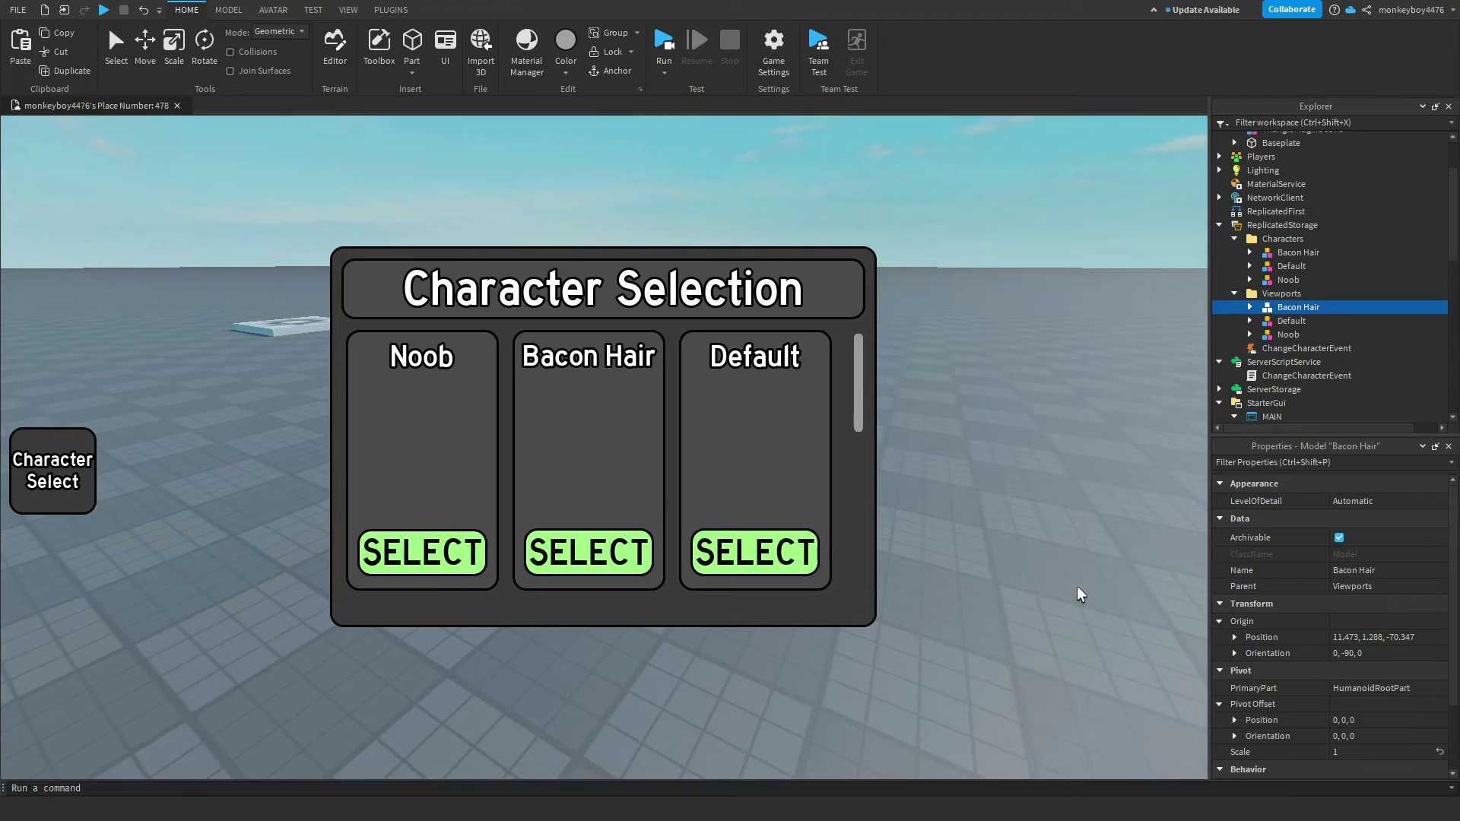
Step: Duplicate the Noob character card with Ctrl+D
scroll(1283, 210, "down", 3)
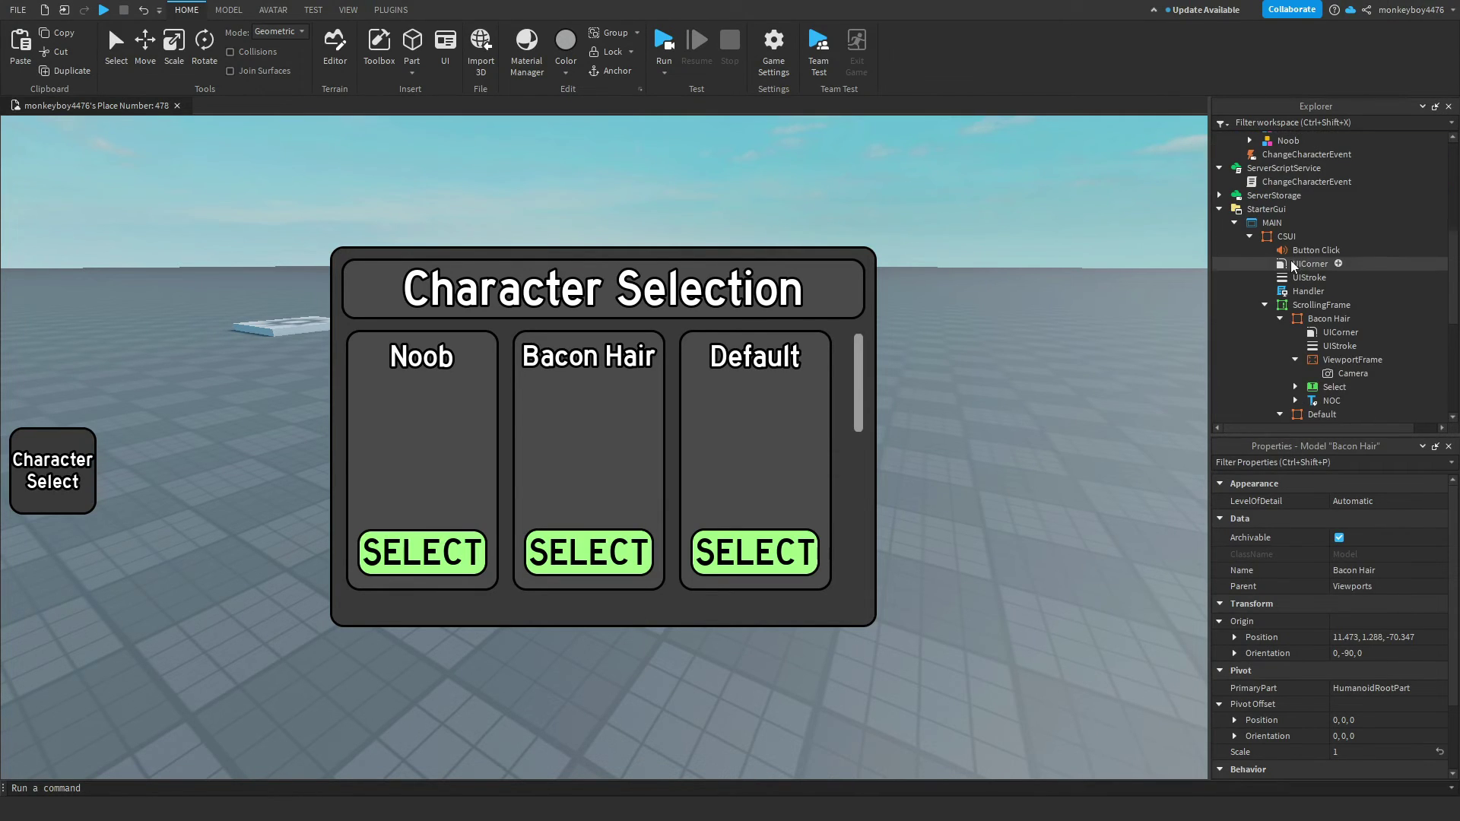
left_click(1280, 318)
left_click(1280, 332)
left_click(1292, 346)
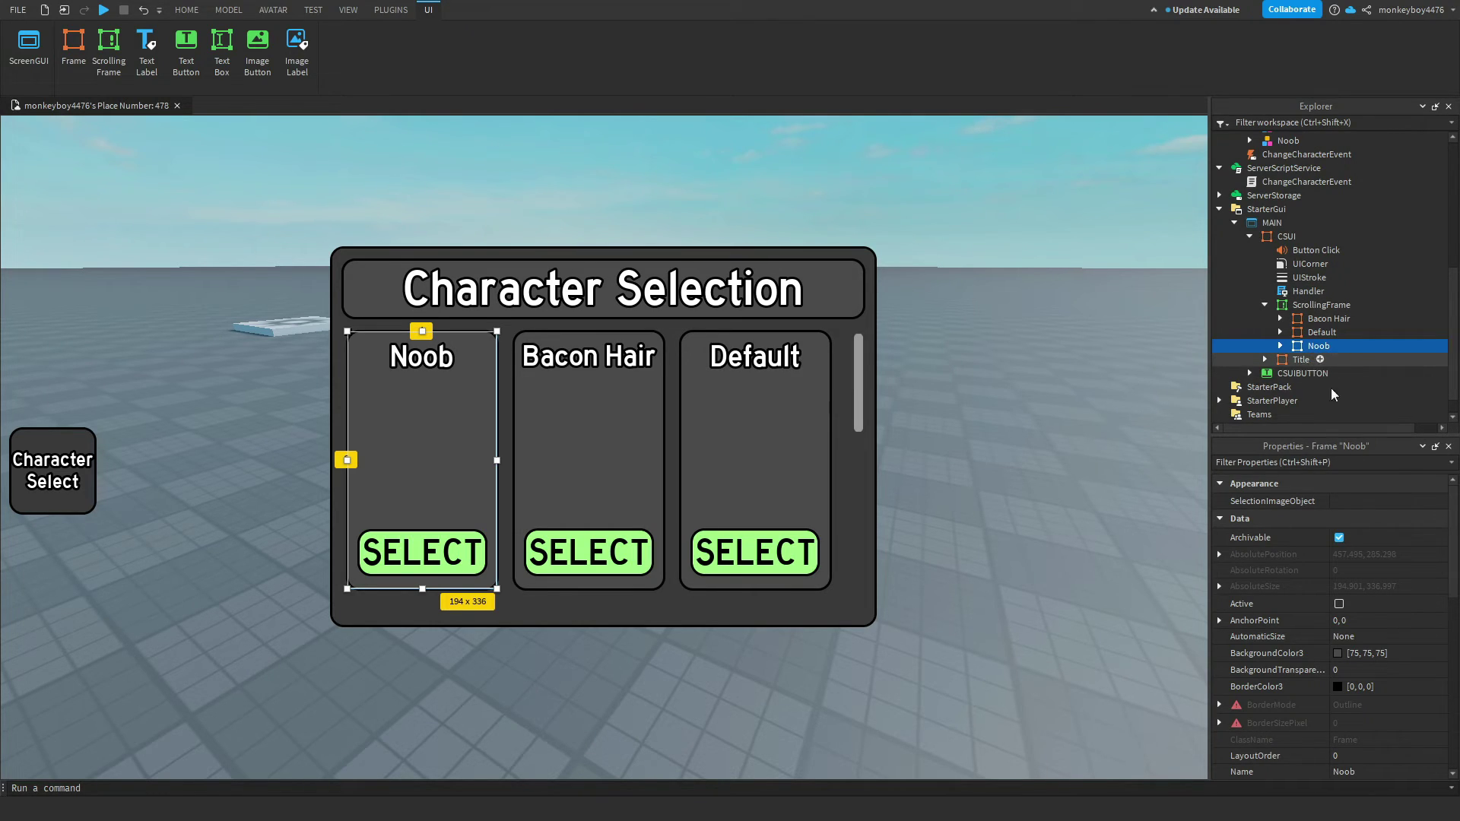
key("ctrl+d")
Step: Set the copied card's Position Y scale to 0.5
scroll(1361, 517, "down", 5)
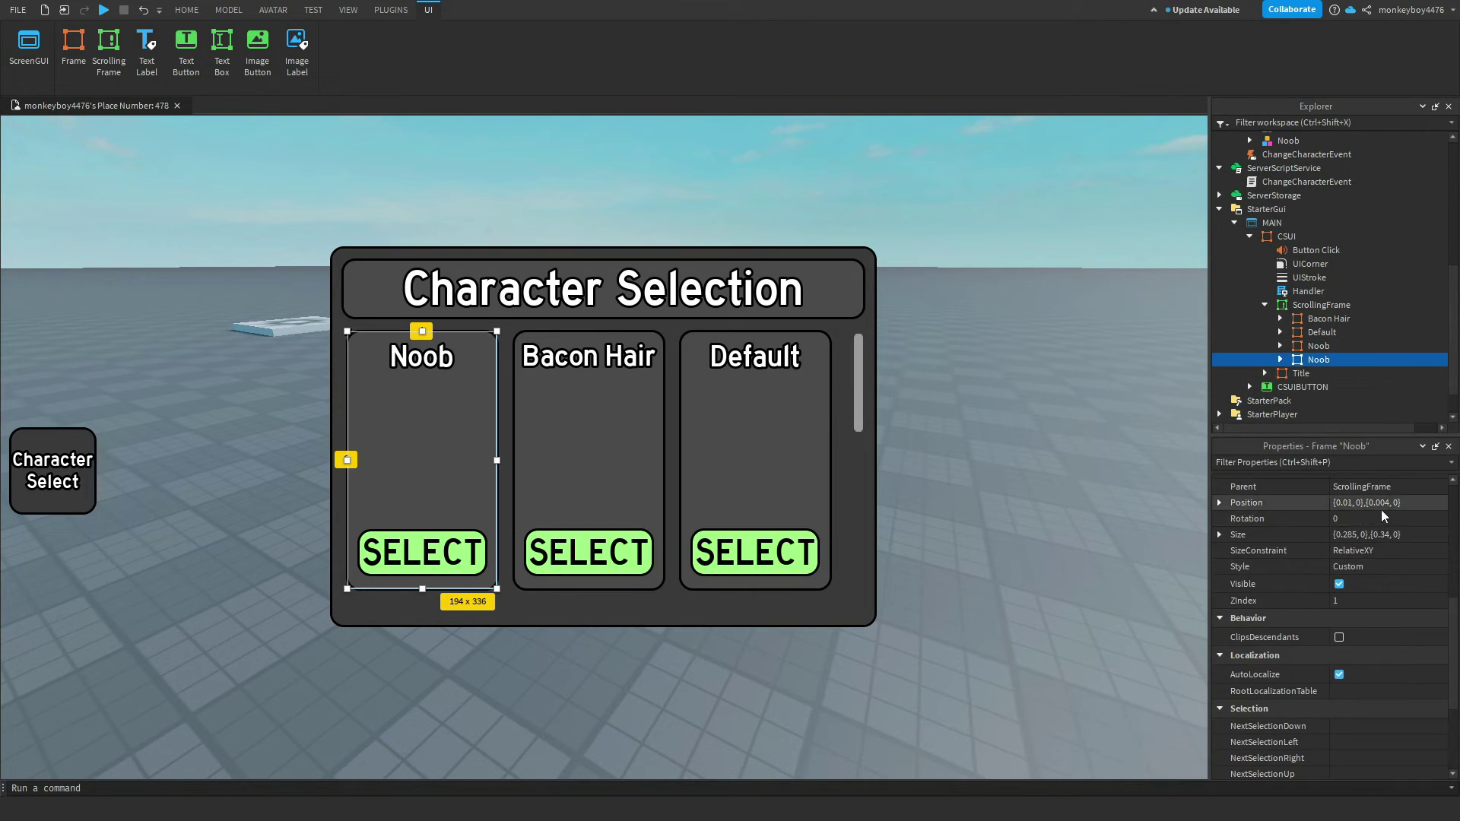
left_click(1353, 502)
double_click(1343, 502)
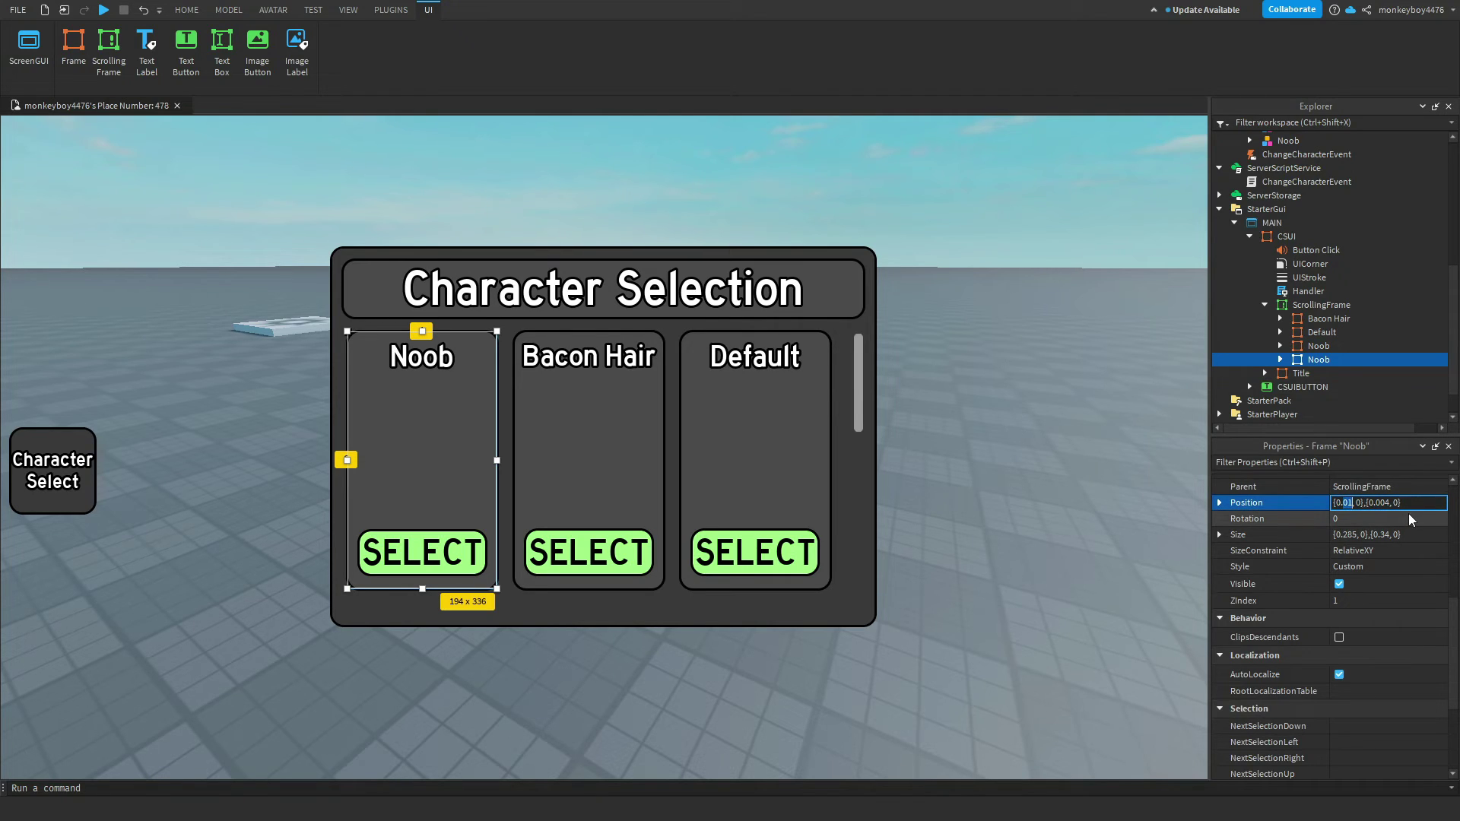
double_click(1377, 502)
type("0.5")
key("Return")
Step: Change the copied card's title text to Guy
scroll(763, 499, "down", 5)
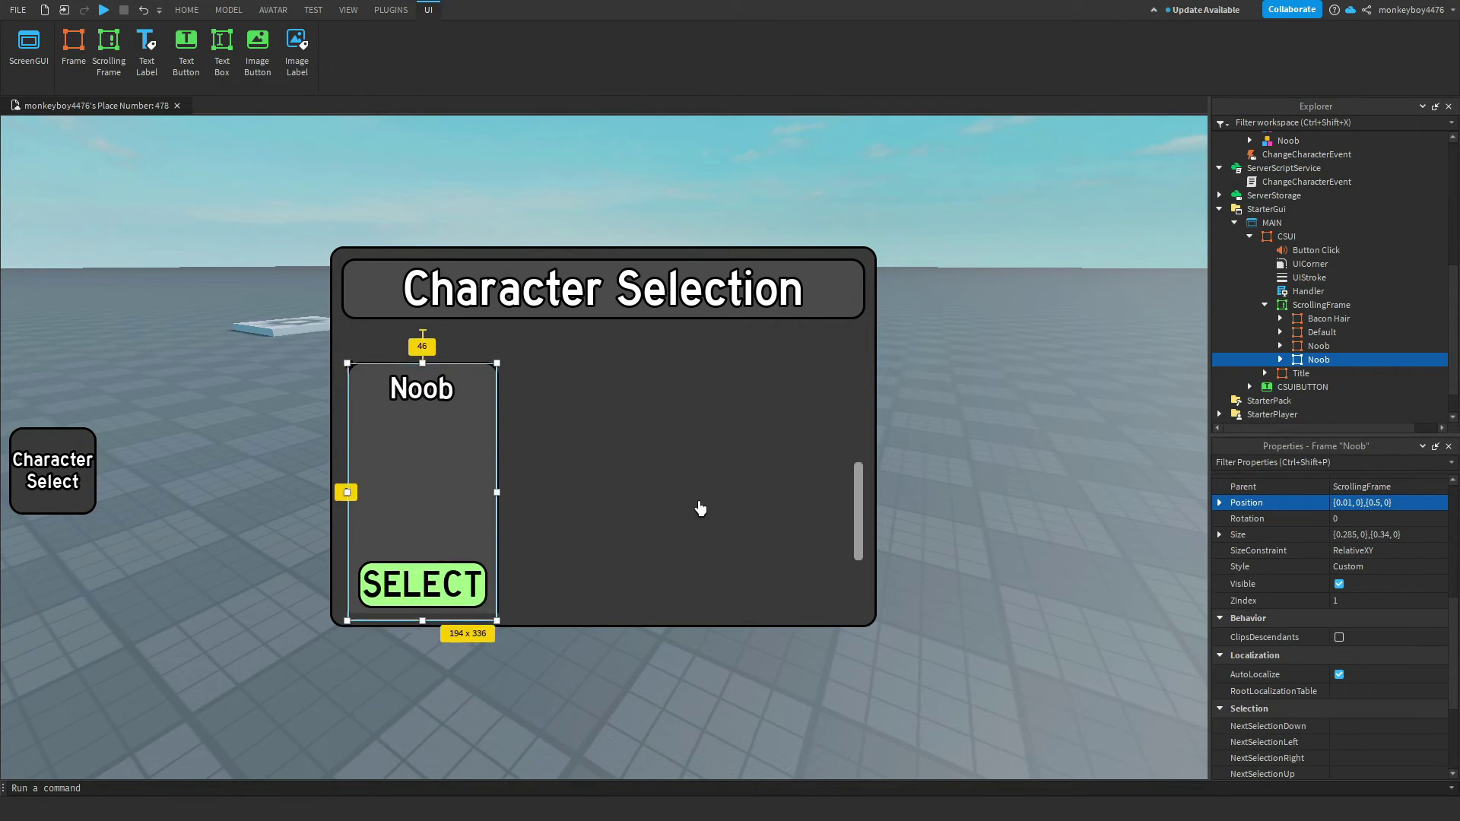
scroll(700, 508, "down", 2)
scroll(688, 515, "up", 4)
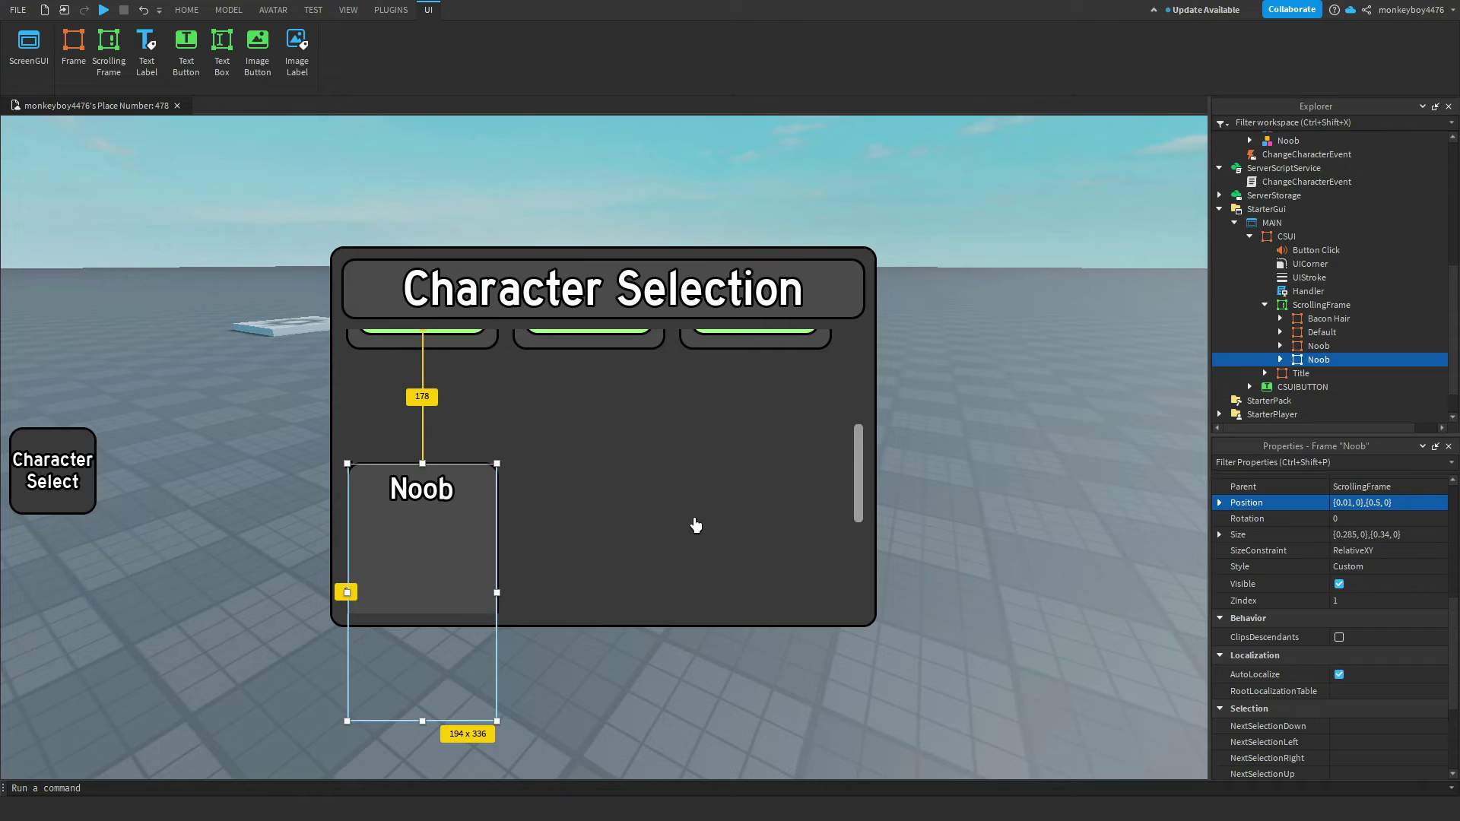
double_click(422, 489)
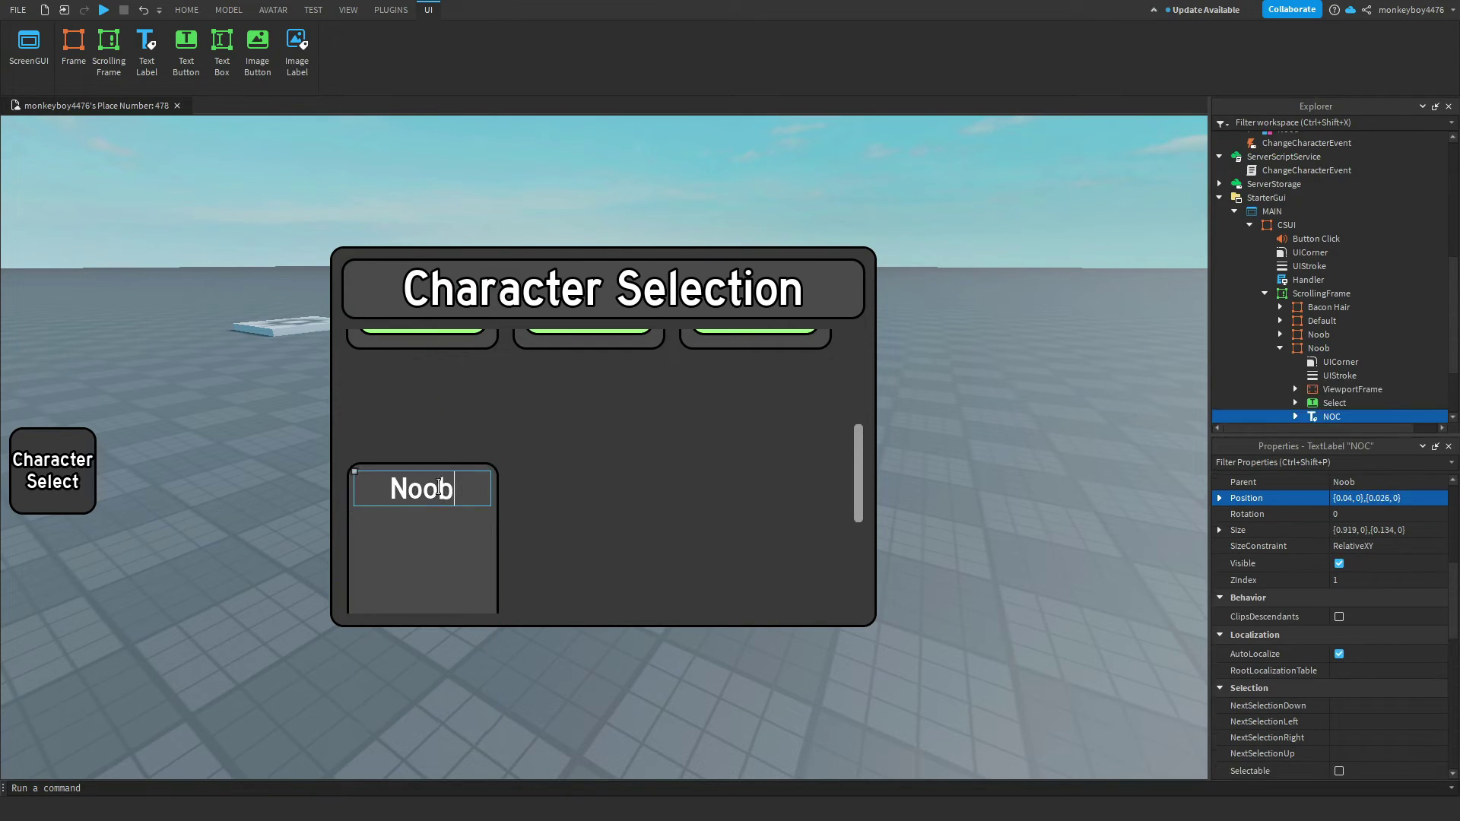
type("Guy")
key("Return")
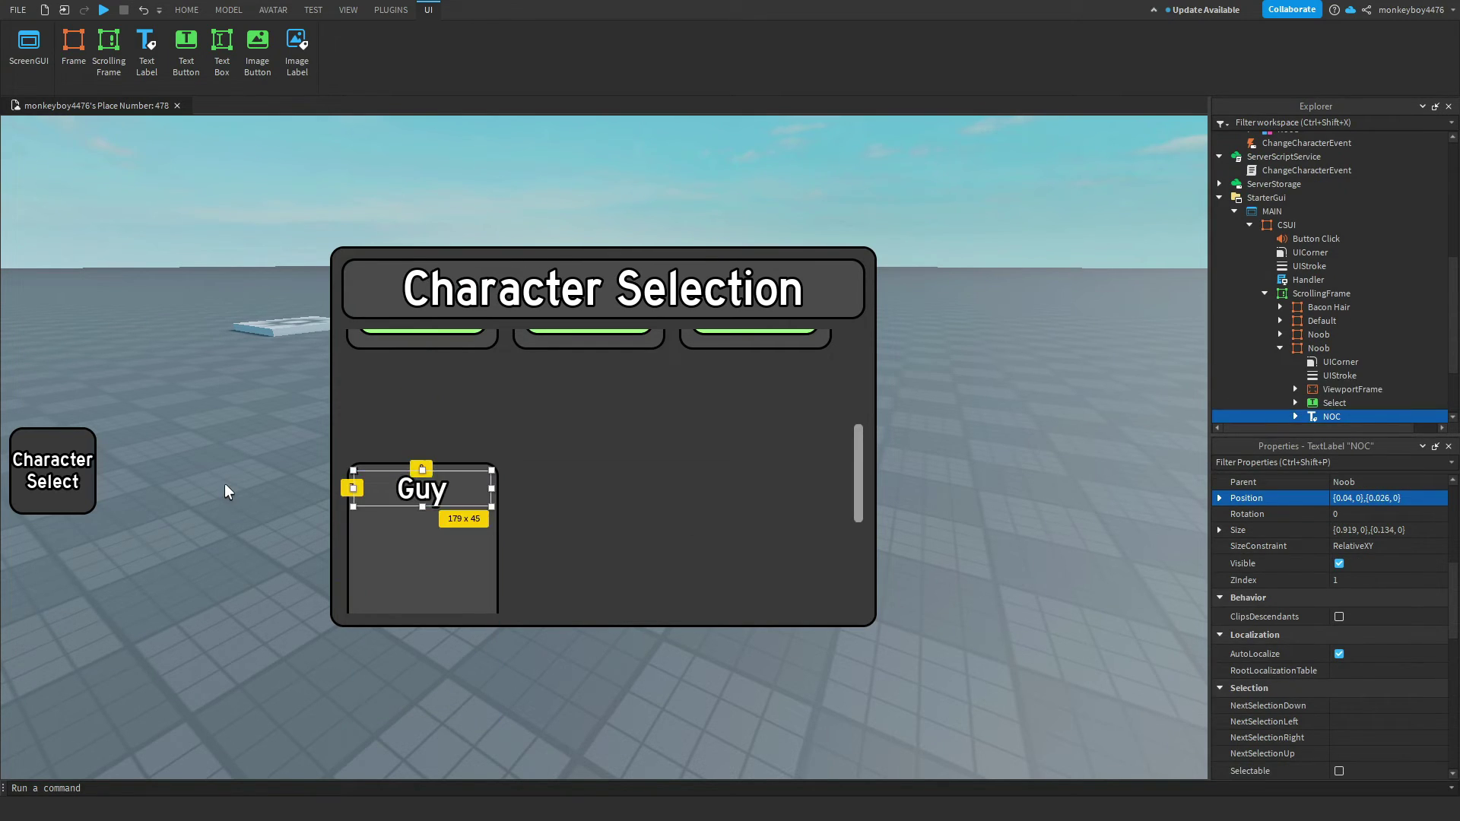
Step: Rename the duplicated card object in Explorer to Guy
left_click(1318, 348)
right_click(1319, 349)
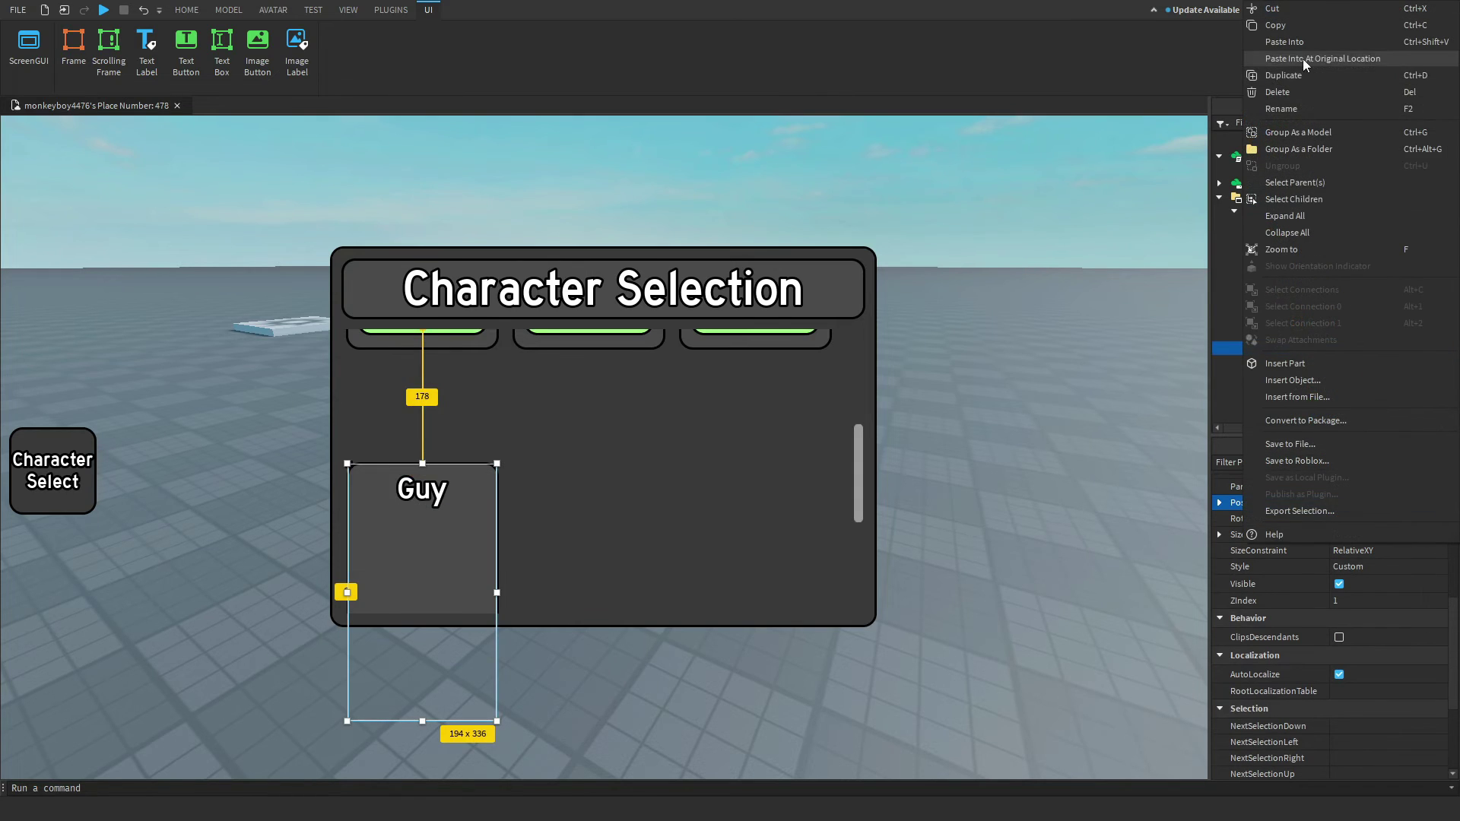
left_click(1283, 110)
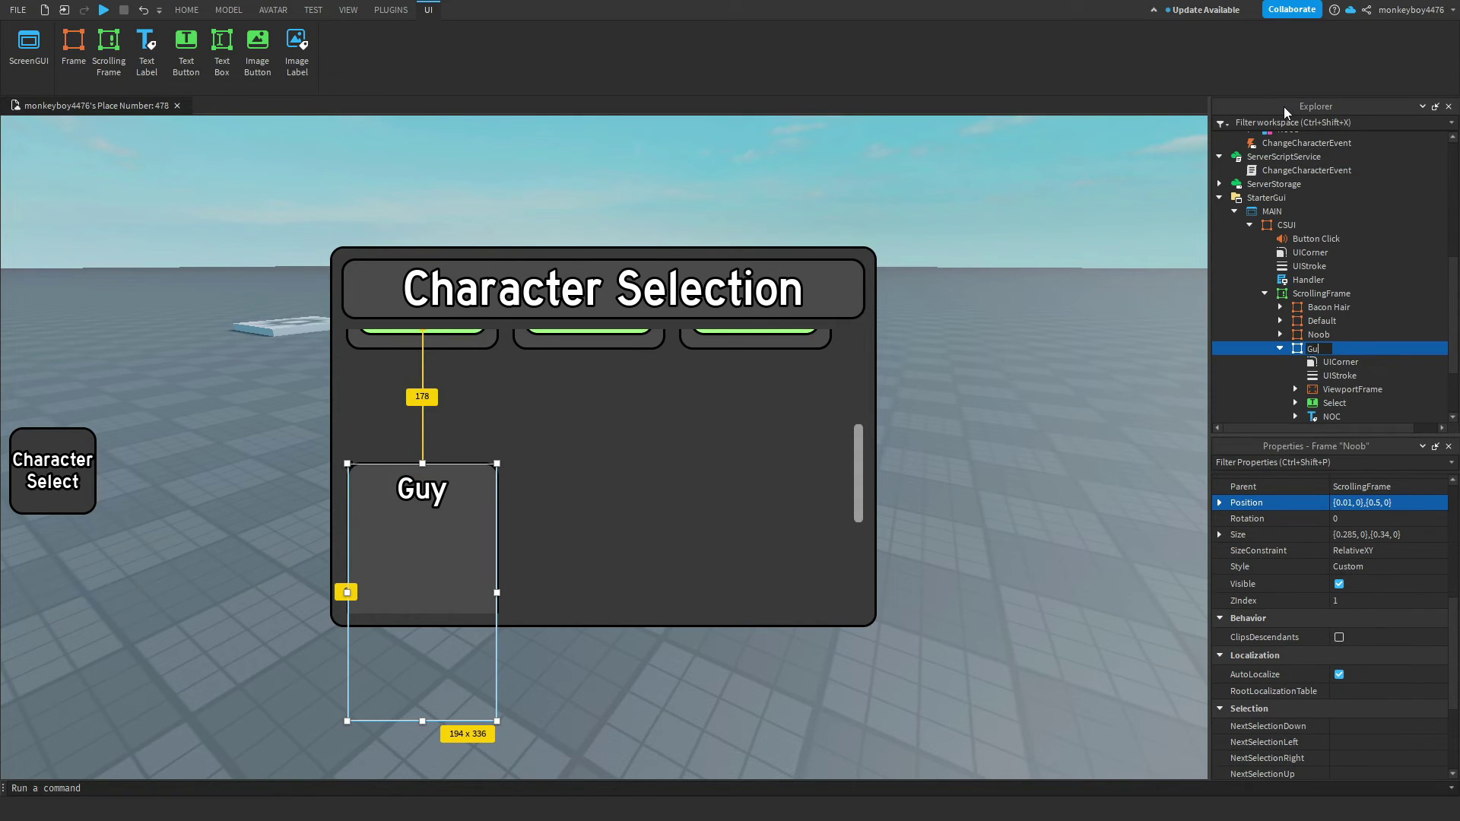
key("Return")
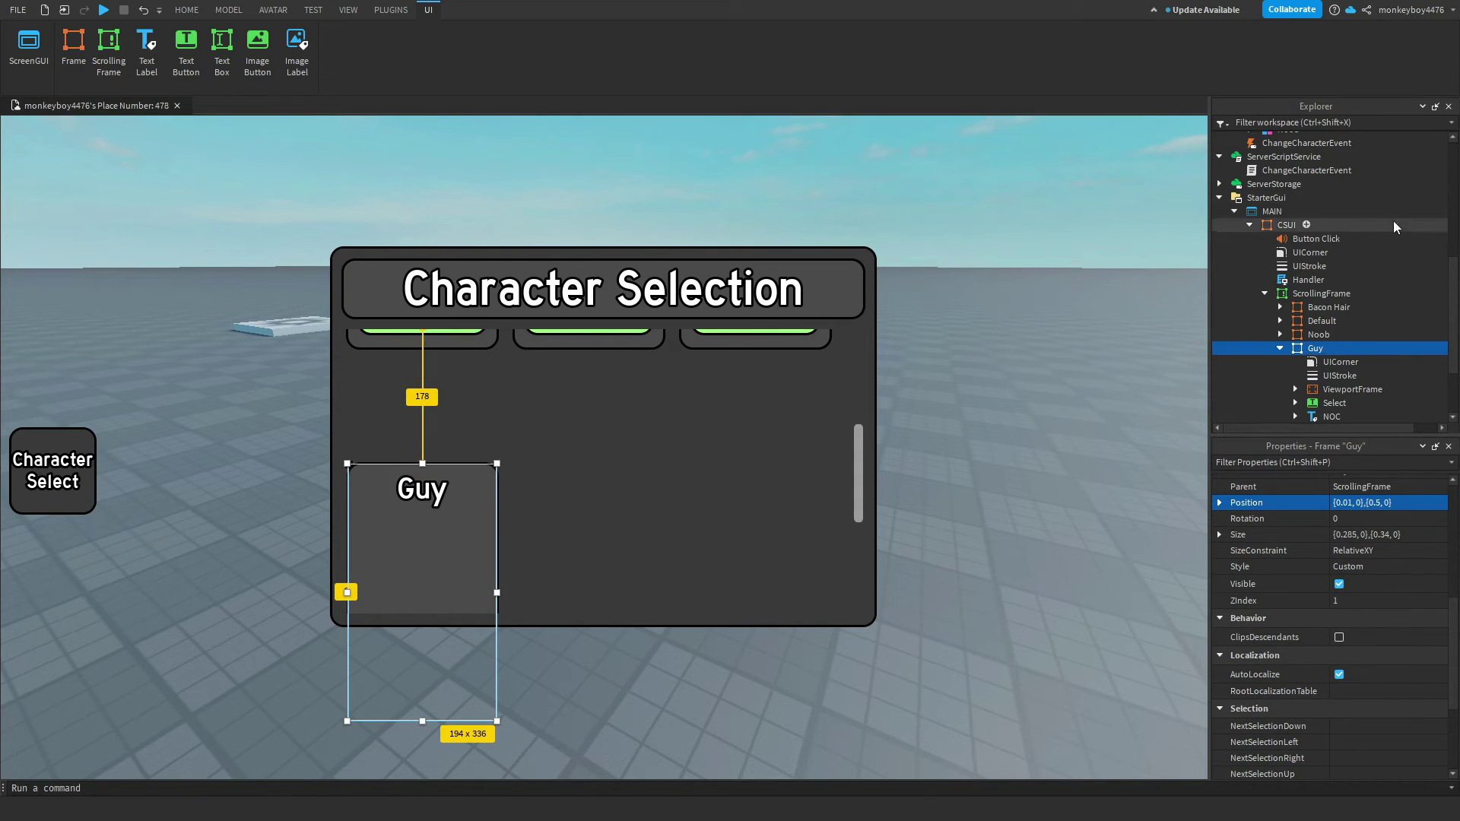
Step: Scroll the Explorer to review the Guy card's ViewportFrame, Select button and NOC text
scroll(1393, 221, "up", 3)
scroll(1345, 206, "up", 2)
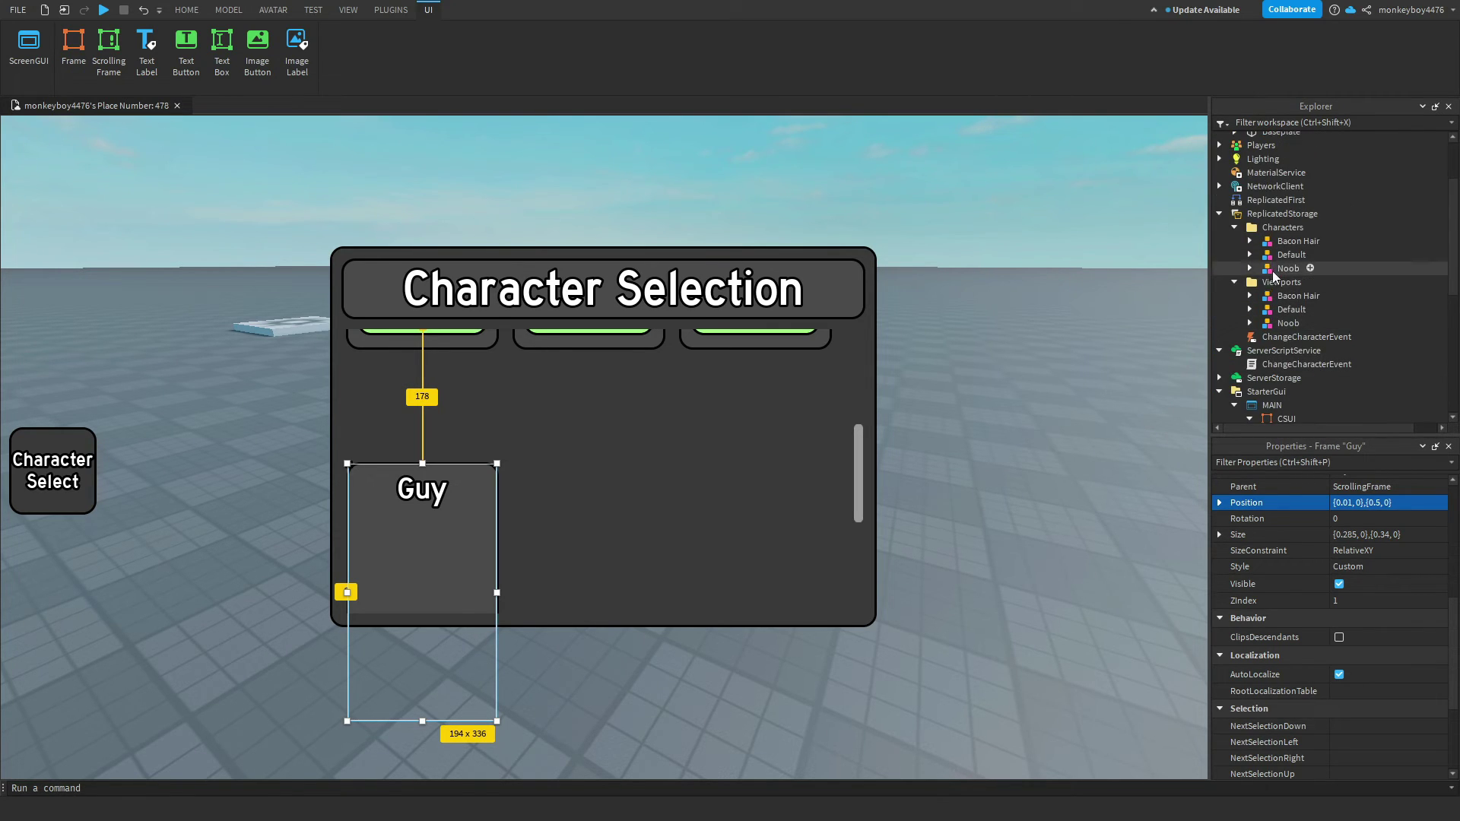
scroll(1285, 319, "down", 4)
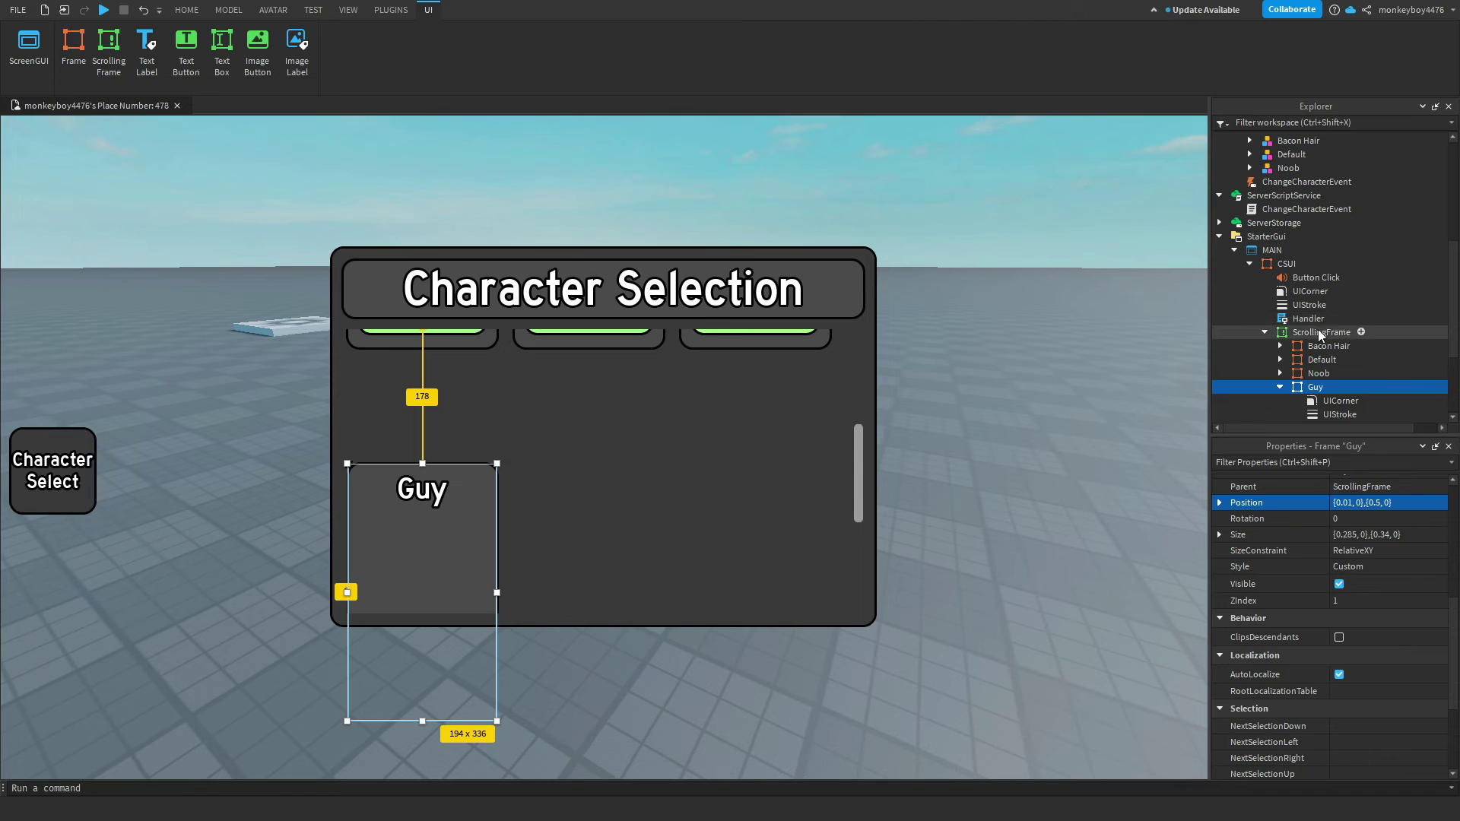
scroll(1303, 259, "up", 3)
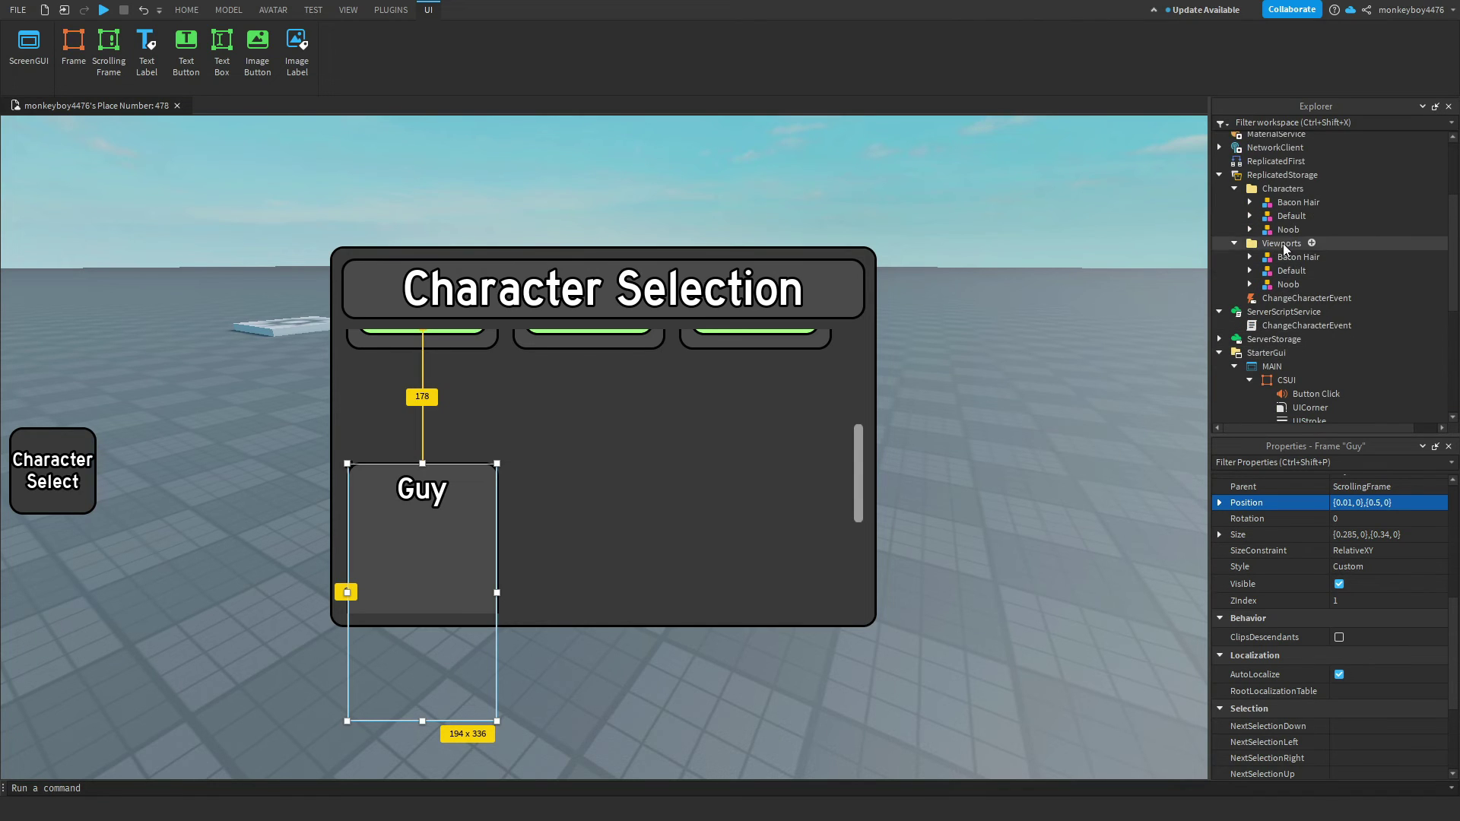
scroll(1308, 320, "down", 2)
scroll(1311, 349, "up", 5)
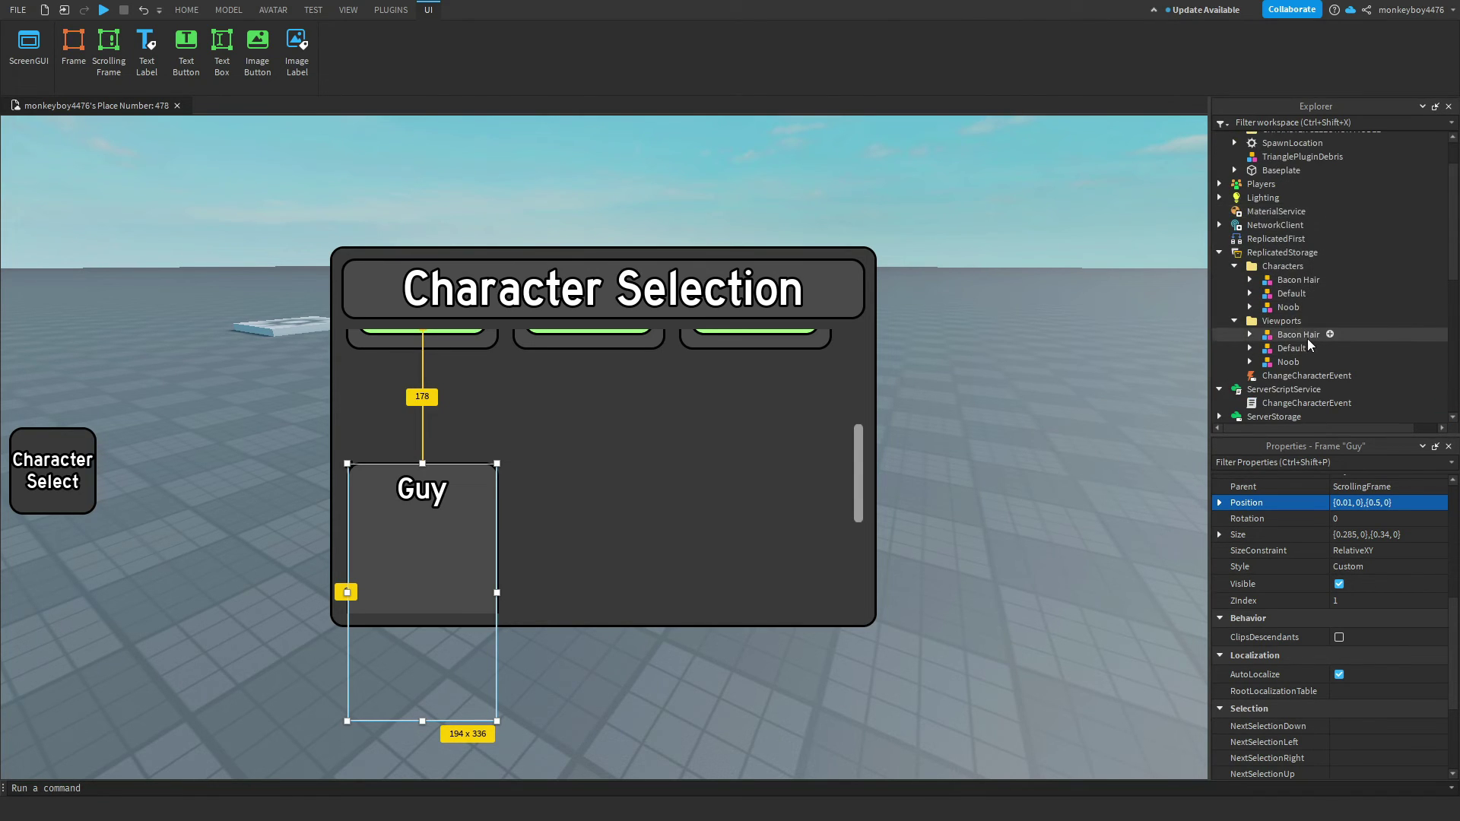
scroll(1306, 337, "down", 3)
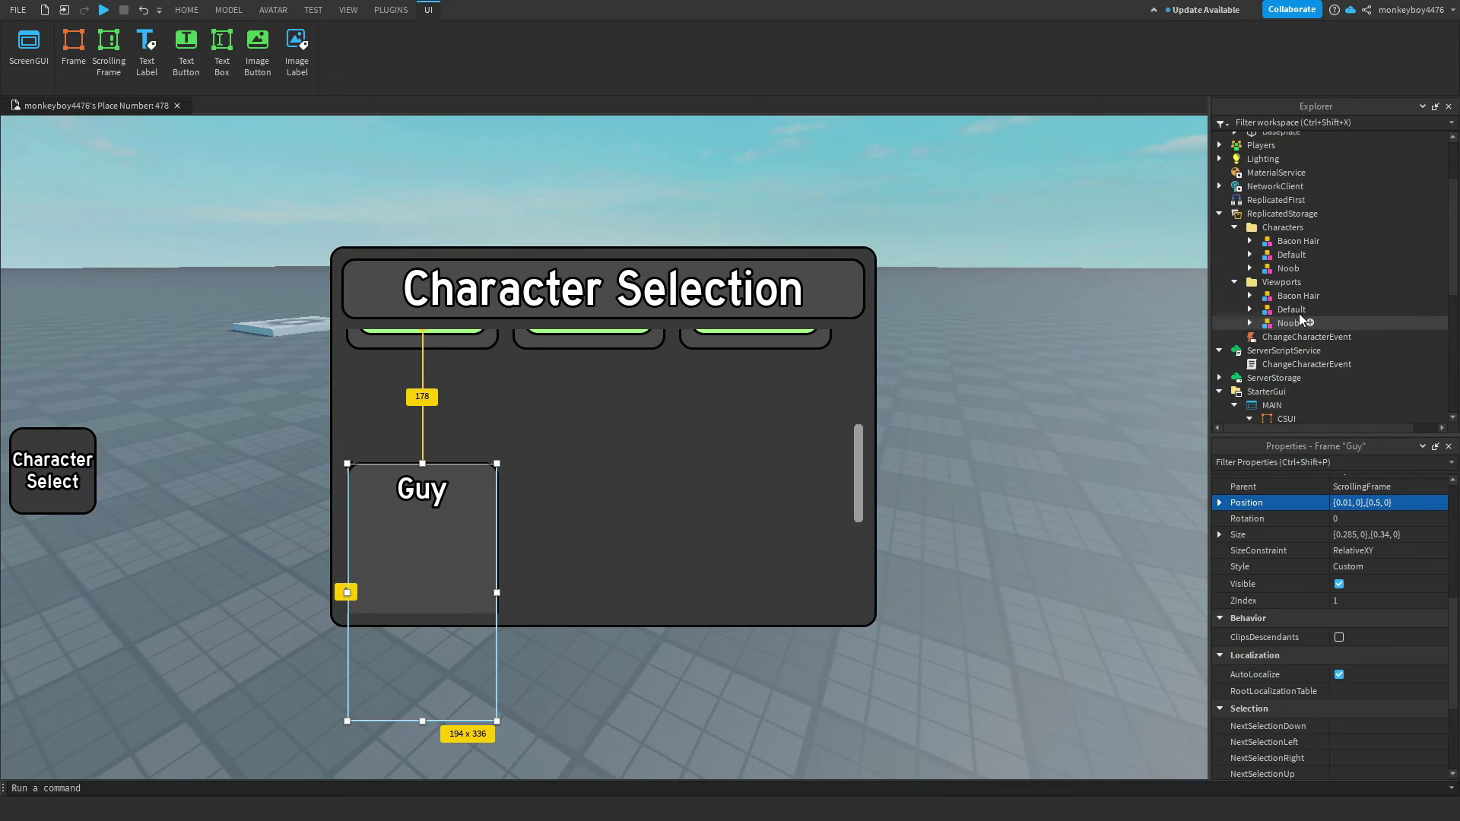
scroll(1308, 350, "down", 3)
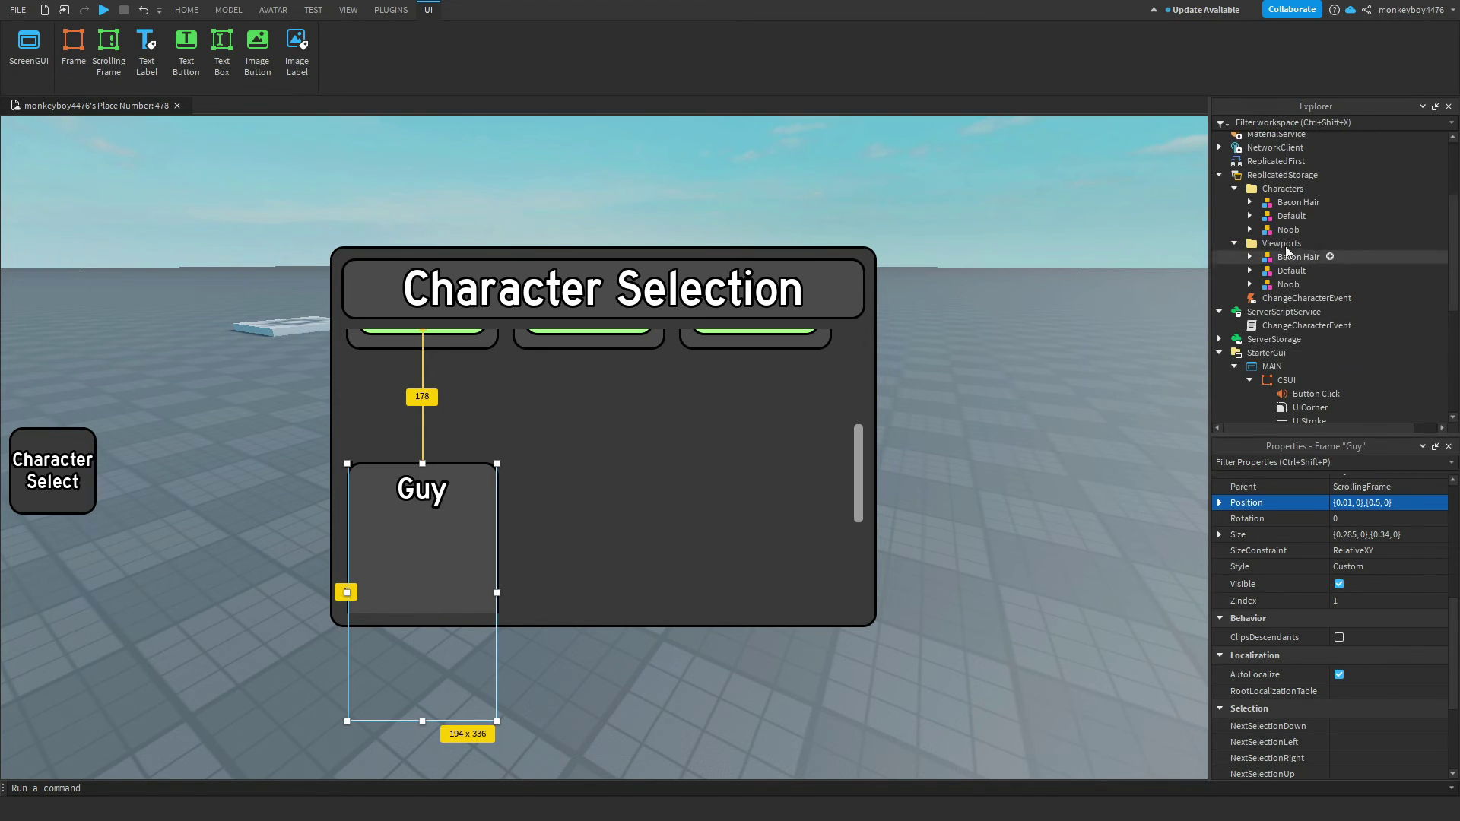
scroll(1292, 319, "up", 4)
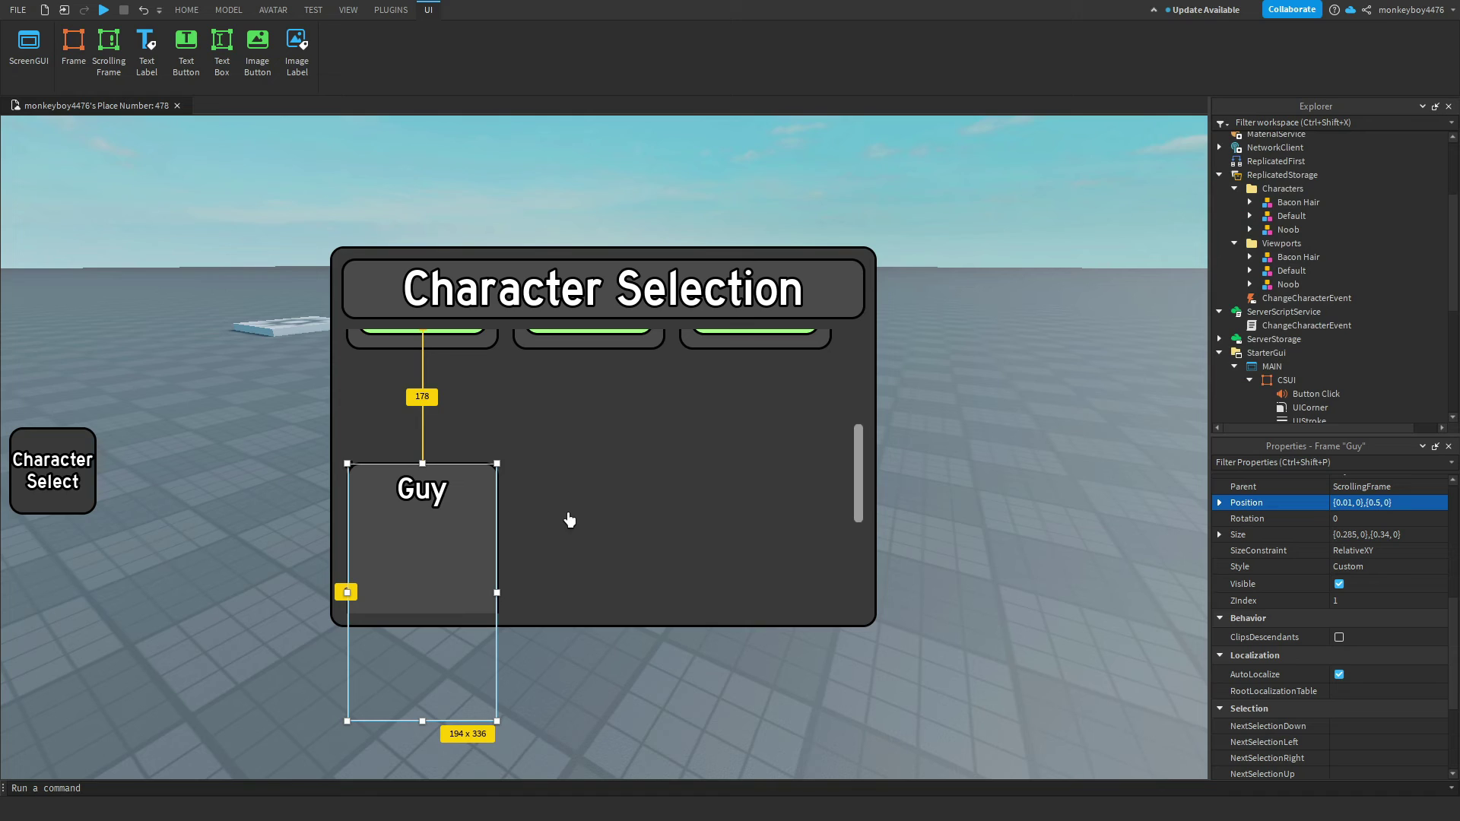
scroll(1326, 304, "down", 5)
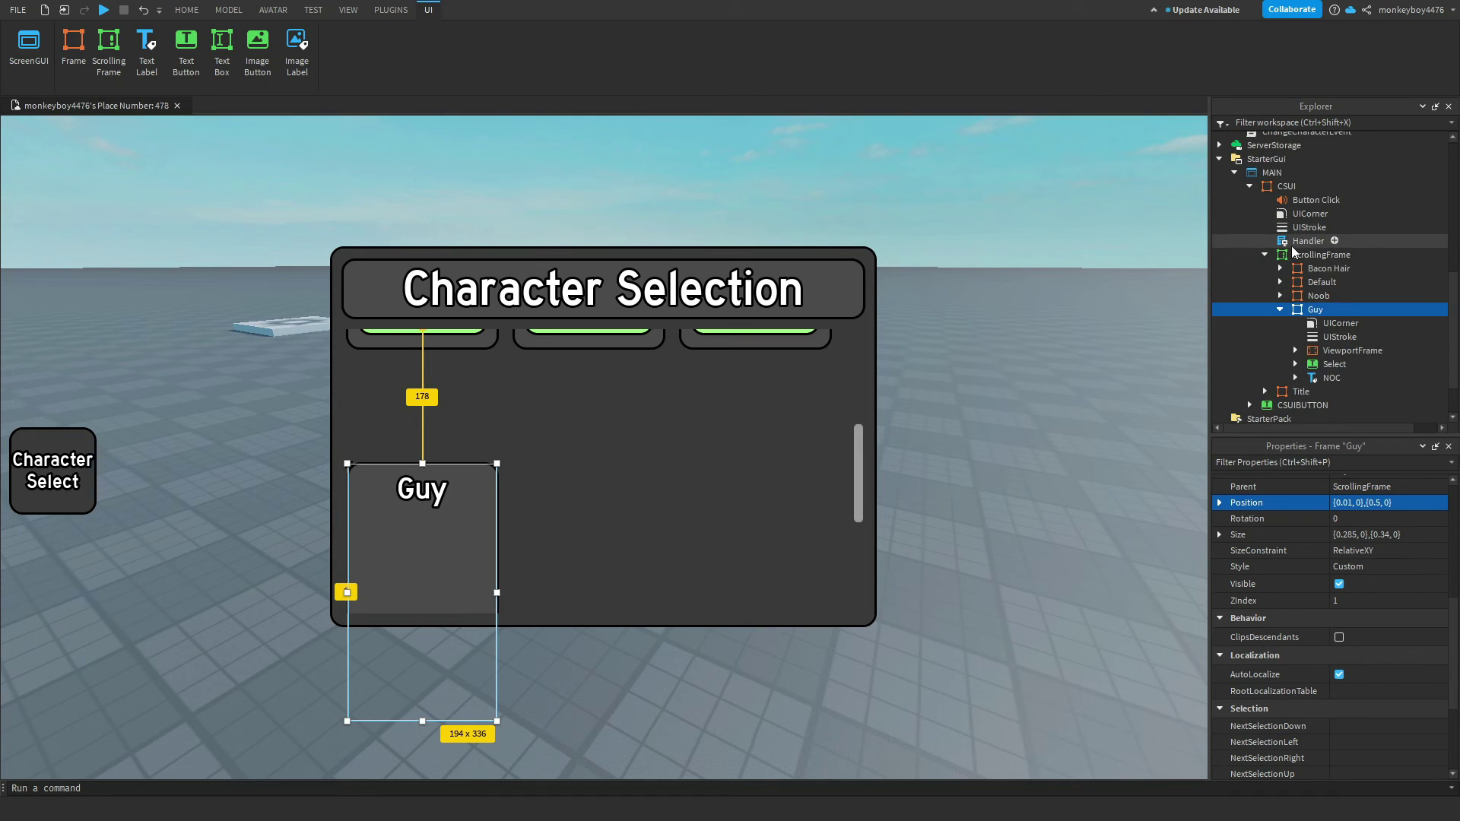
scroll(1291, 244, "up", 5)
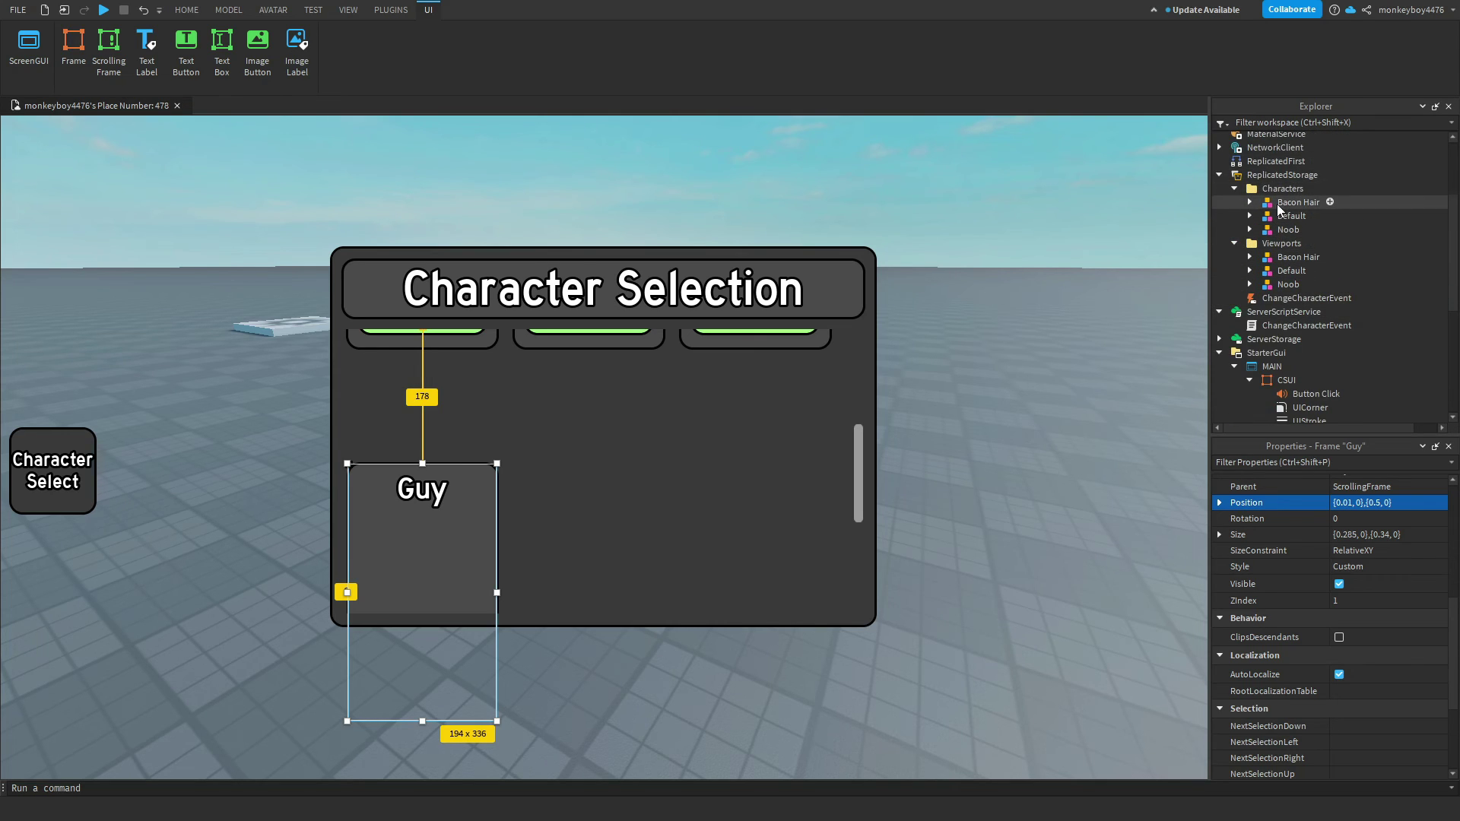
scroll(1284, 228, "down", 5)
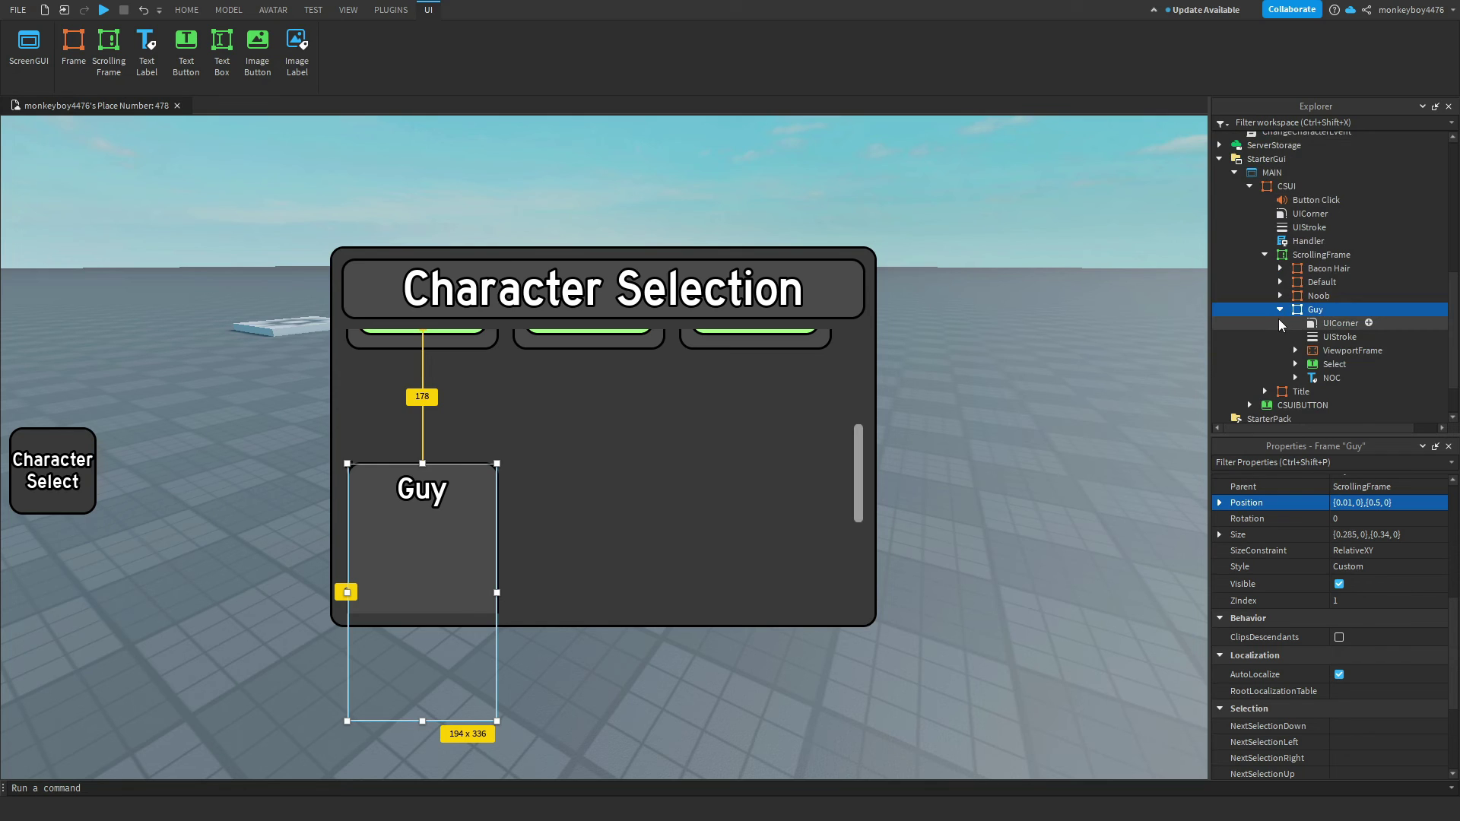
Step: Delete the Guy card and set CSUI's Position Y scale to 1
key("Delete")
left_click(1286, 252)
scroll(1358, 604, "up", 1)
left_click(1368, 554)
left_click(1382, 552)
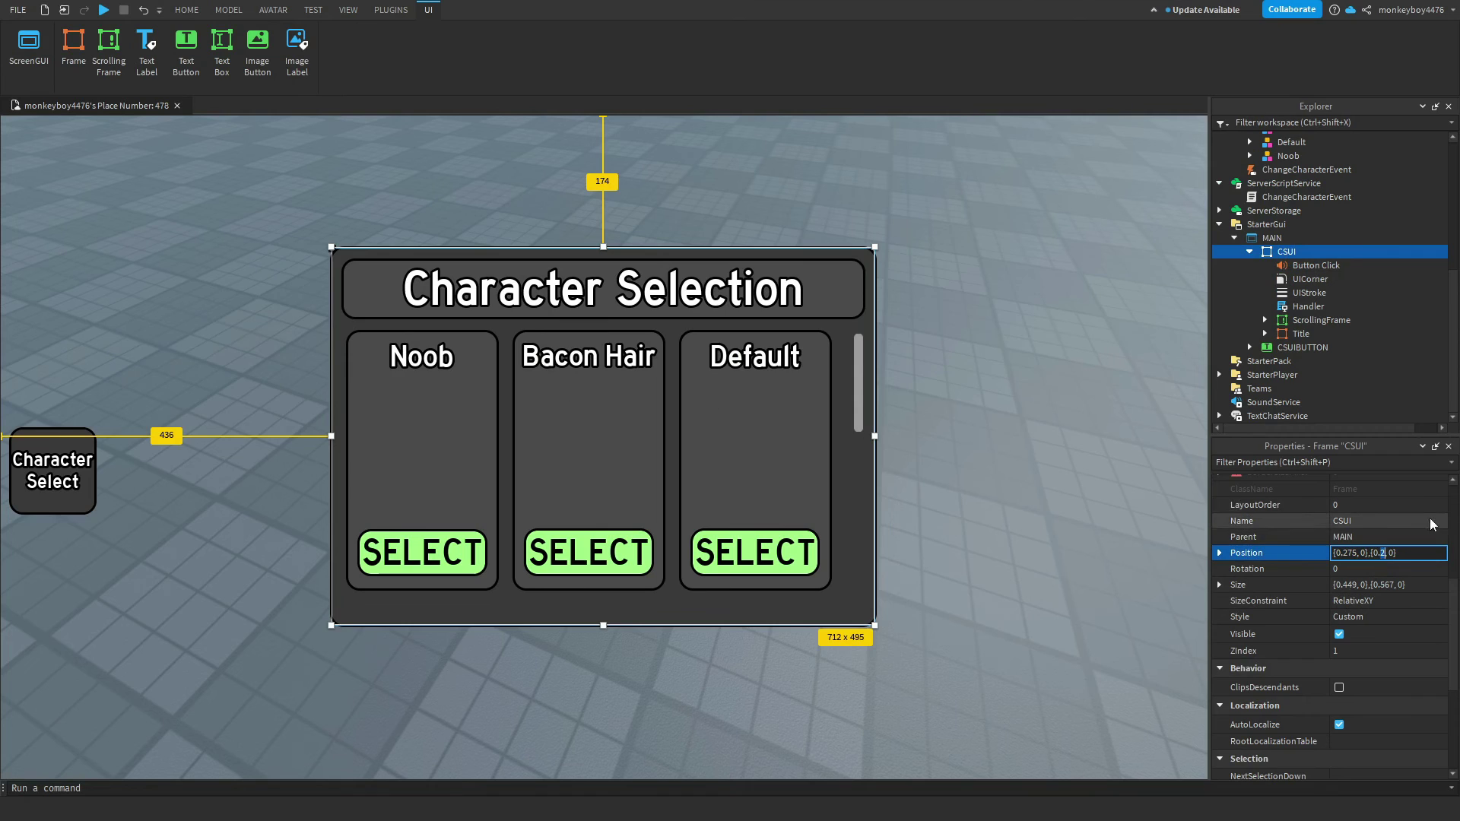
key("BackSpace")
type("1")
key("Return")
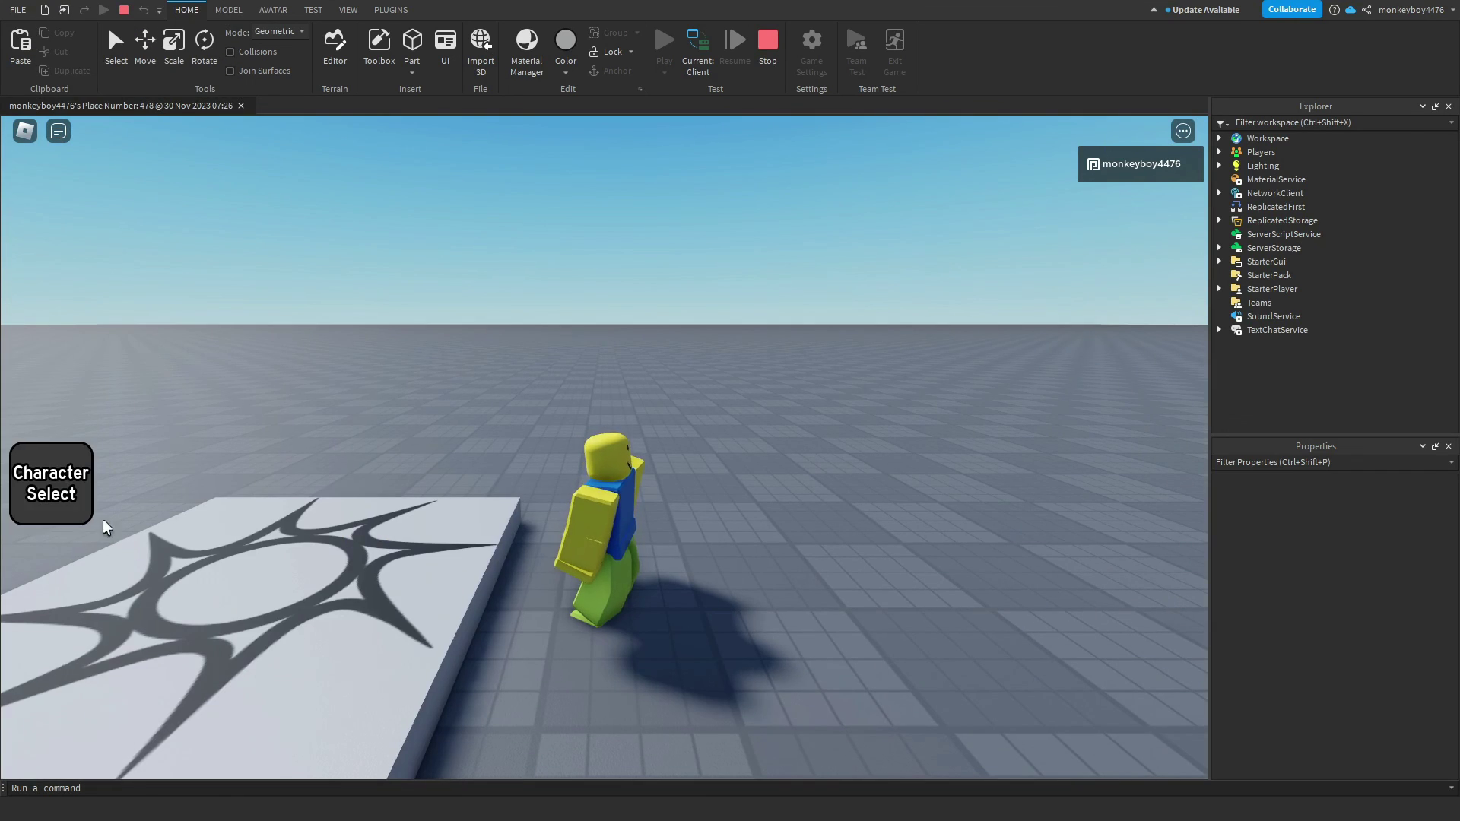
Step: In the play test, switch the avatar to Noob, then Default, then Bacon Hair
left_click(85, 503)
left_click(749, 581)
left_click(47, 491)
left_click(586, 604)
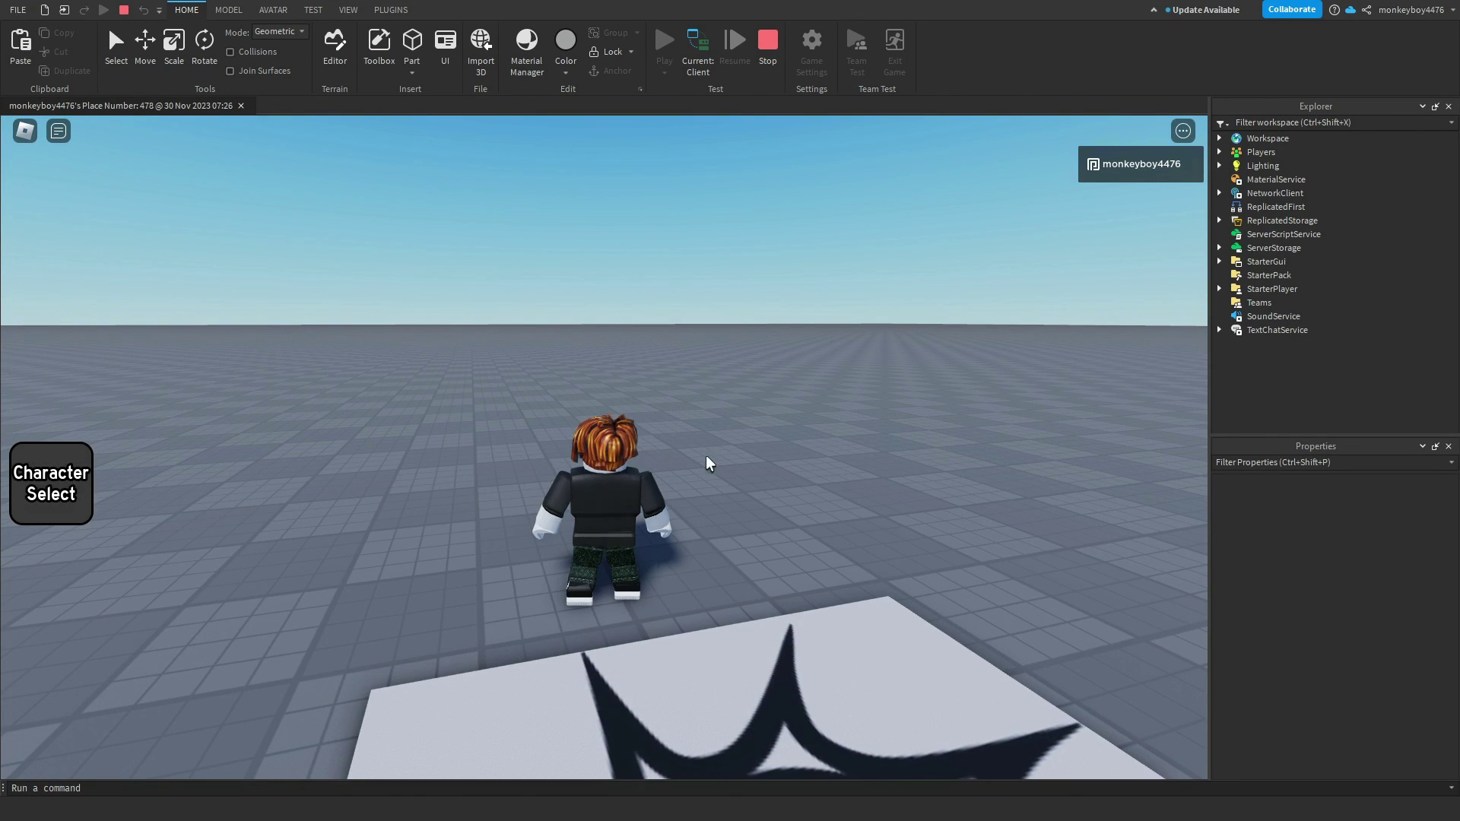